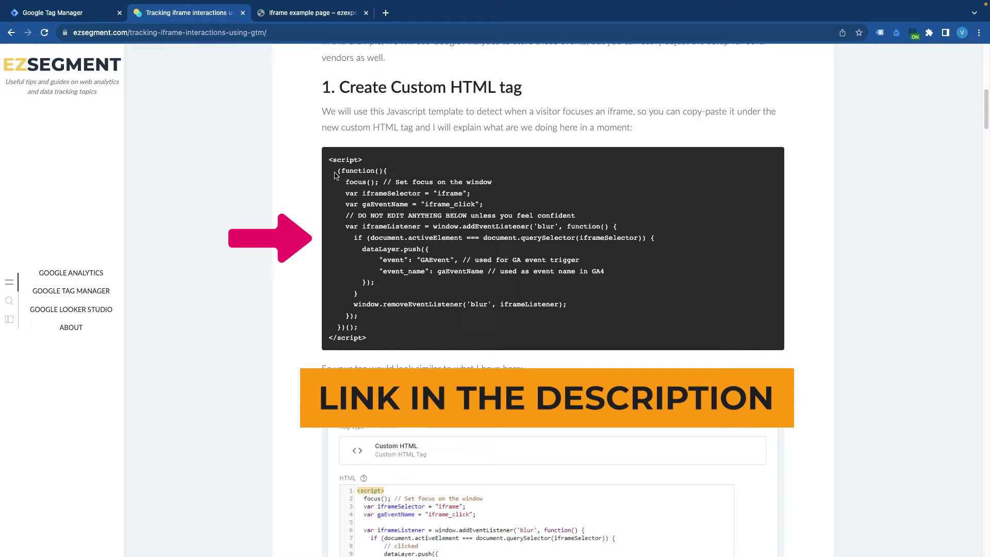
Select the whole iframe-focus <script> template in the ezsegment.com article to copy it.
{"action": "left_click_drag", "start_coordinate": [329, 158], "coordinate": [390, 336]}
{"action": "key", "text": "super+c"}
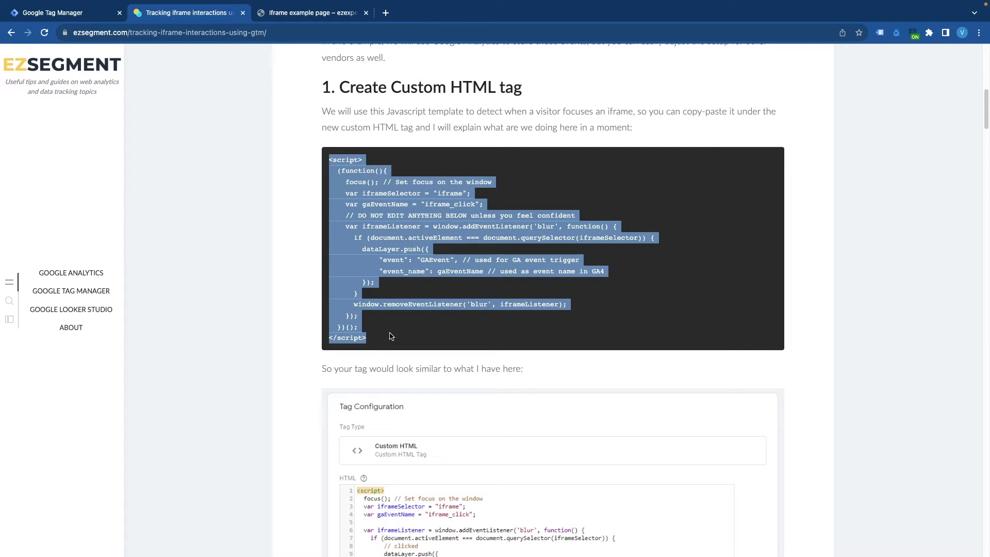
Create a new Custom HTML tag and paste the iframe-focus script into its HTML box.
{"action": "left_click", "coordinate": [68, 15]}
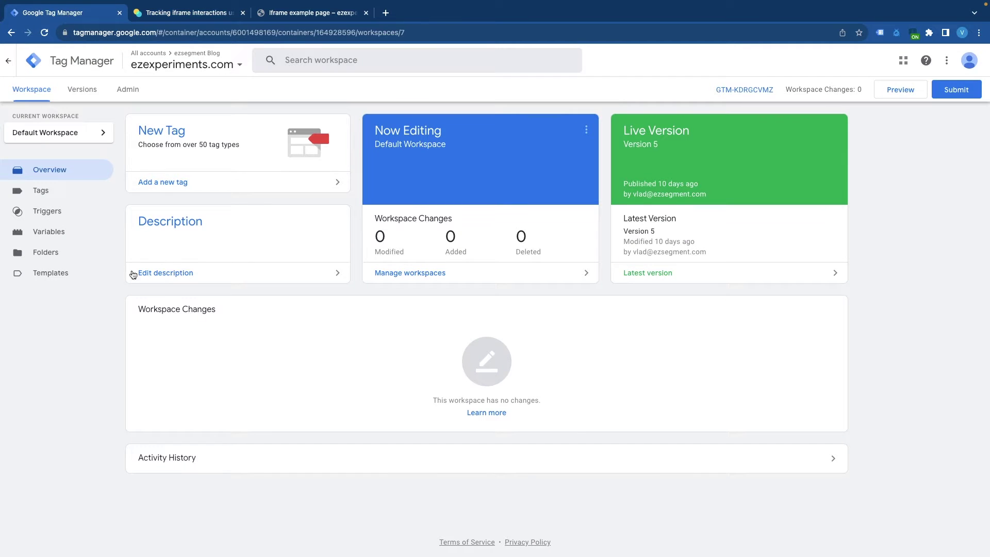
{"action": "left_click", "coordinate": [75, 194]}
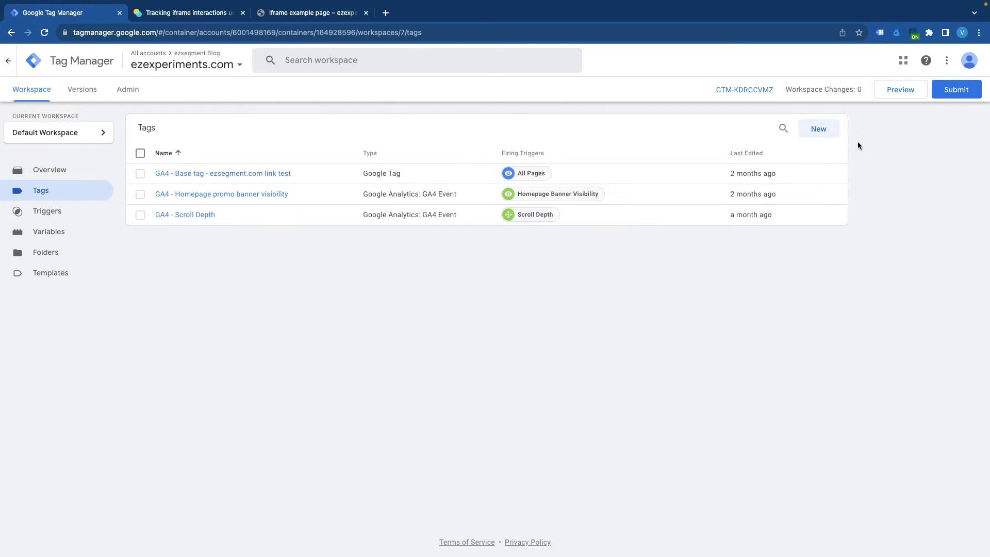
{"action": "left_click", "coordinate": [827, 133]}
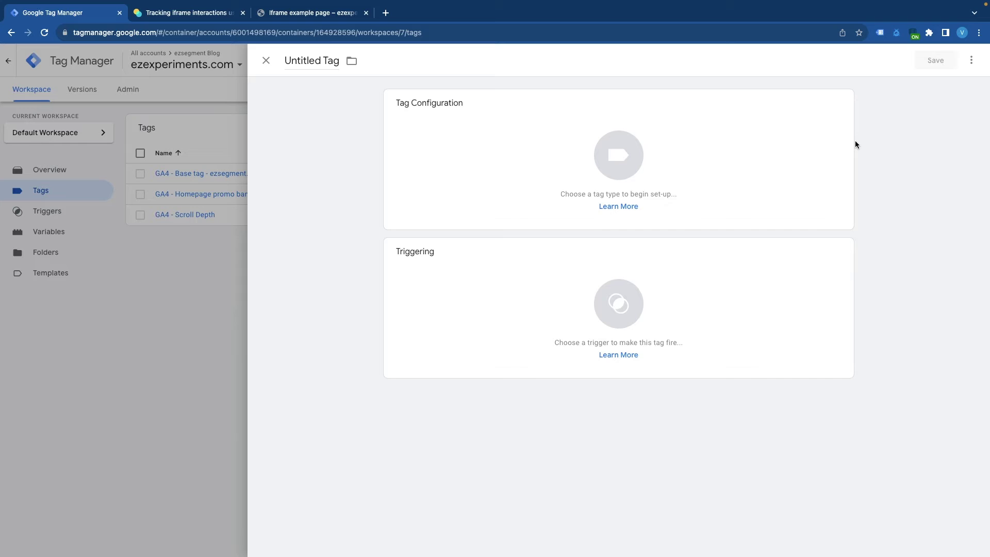
{"action": "left_click", "coordinate": [733, 150]}
{"action": "left_click", "coordinate": [750, 367]}
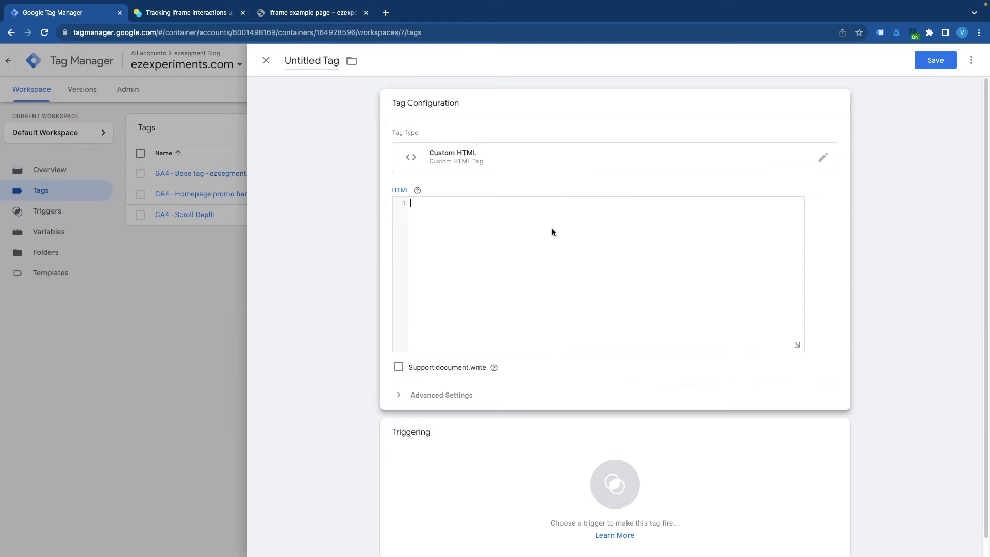
{"action": "key", "text": "super+v"}
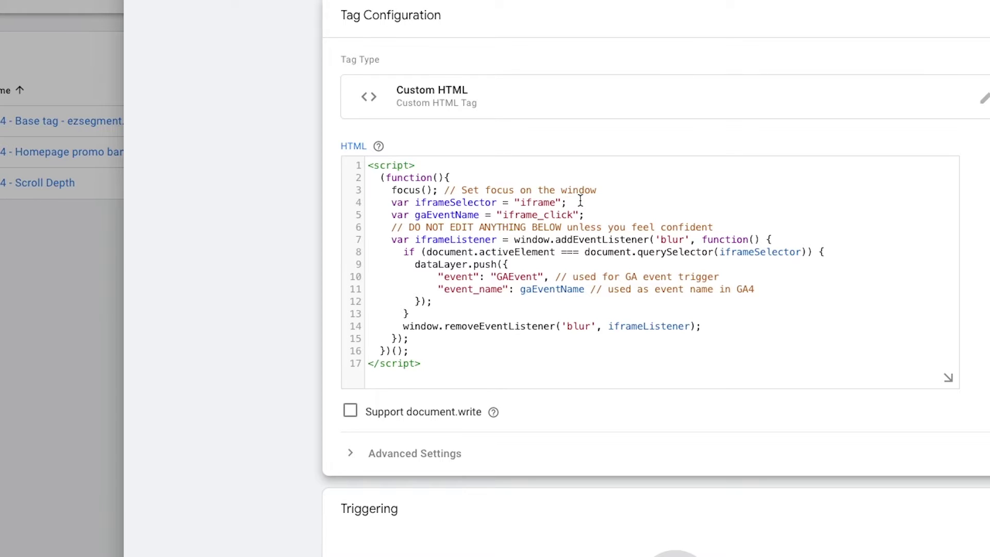
Highlight the "iframe" selector on line 4, then switch to the iframe example map page.
{"action": "left_click", "coordinate": [580, 201]}
{"action": "left_click_drag", "start_coordinate": [557, 202], "coordinate": [520, 202]}
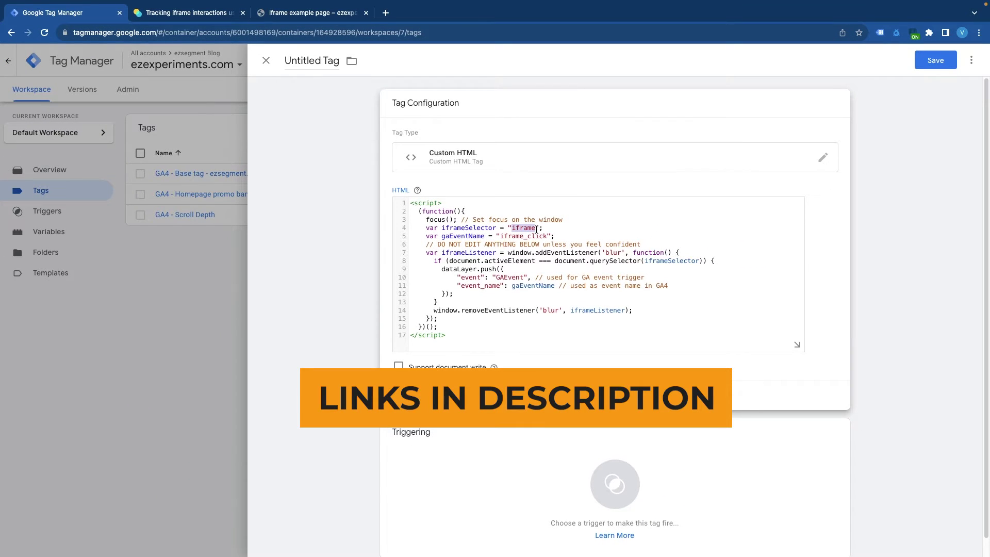
{"action": "left_click", "coordinate": [550, 228]}
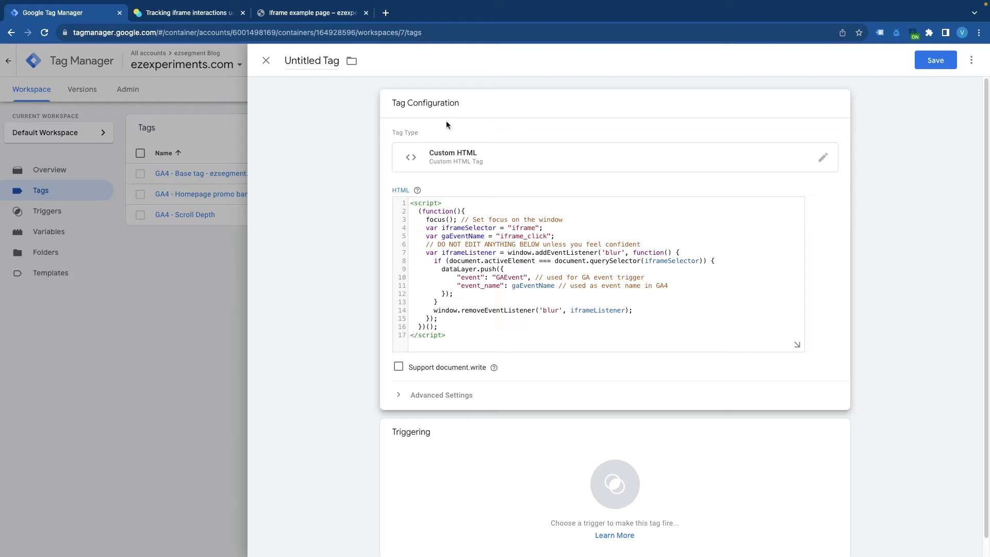
{"action": "left_click", "coordinate": [309, 15]}
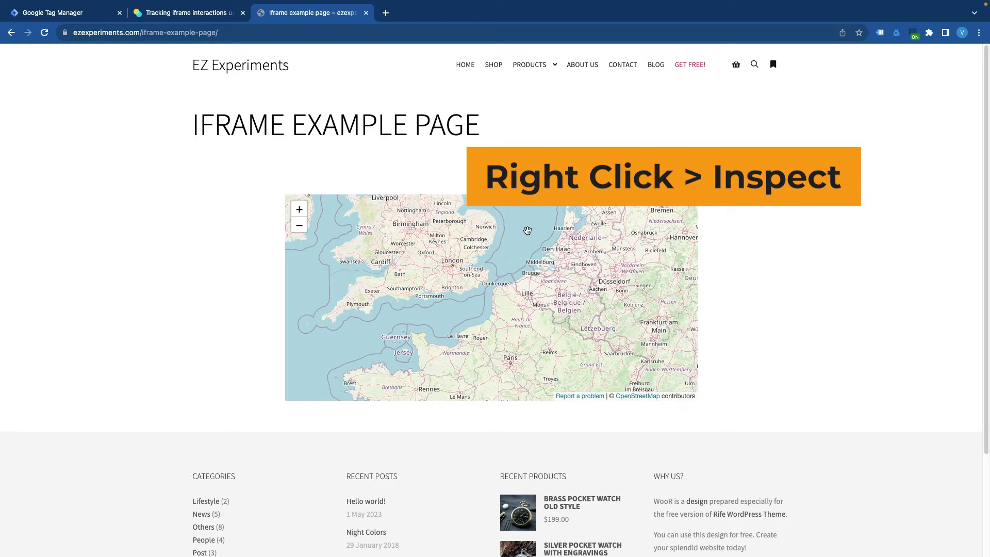
Inspect the map in DevTools to find its iframe's exampleIframe id and class, then return to Tag Manager.
{"action": "right_click", "coordinate": [526, 226]}
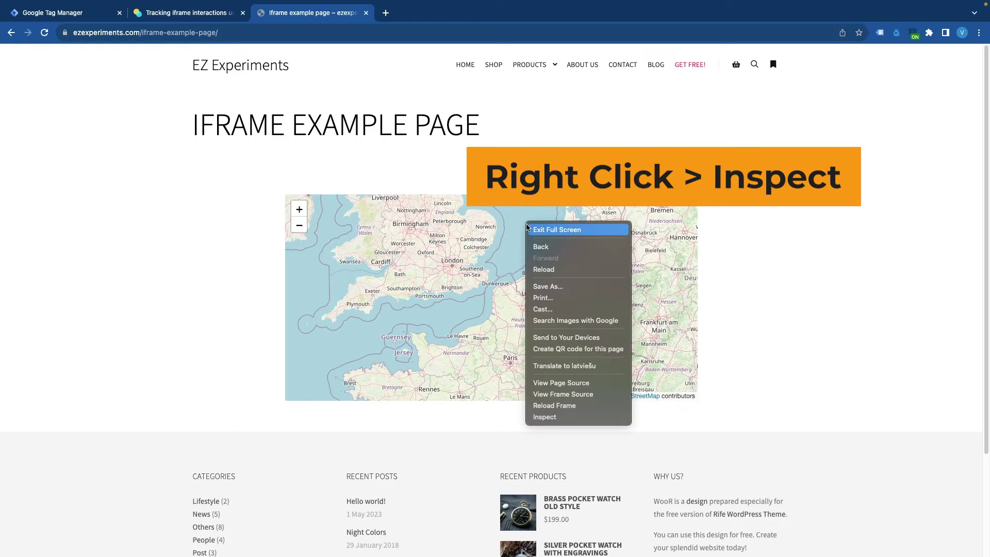
{"action": "left_click", "coordinate": [545, 417]}
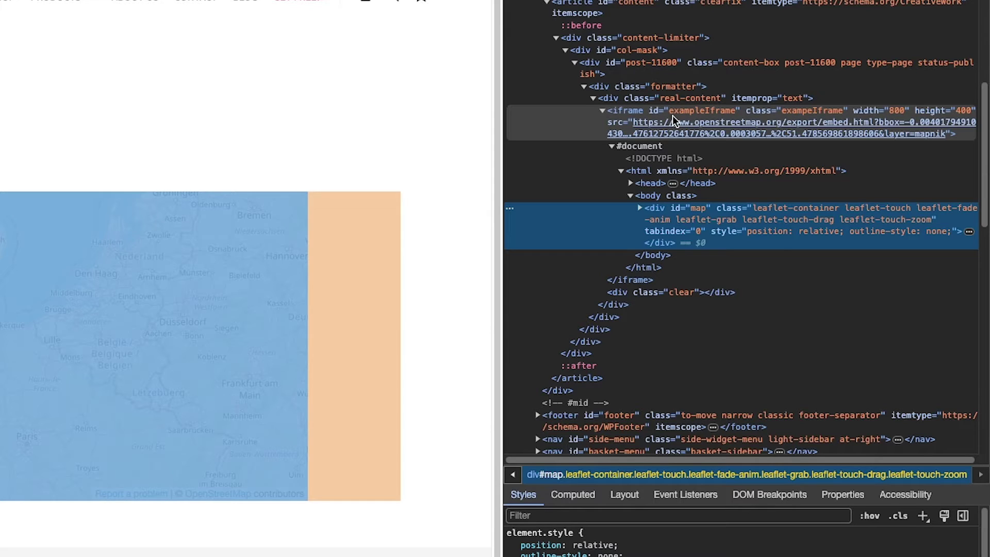
{"action": "left_click", "coordinate": [714, 114]}
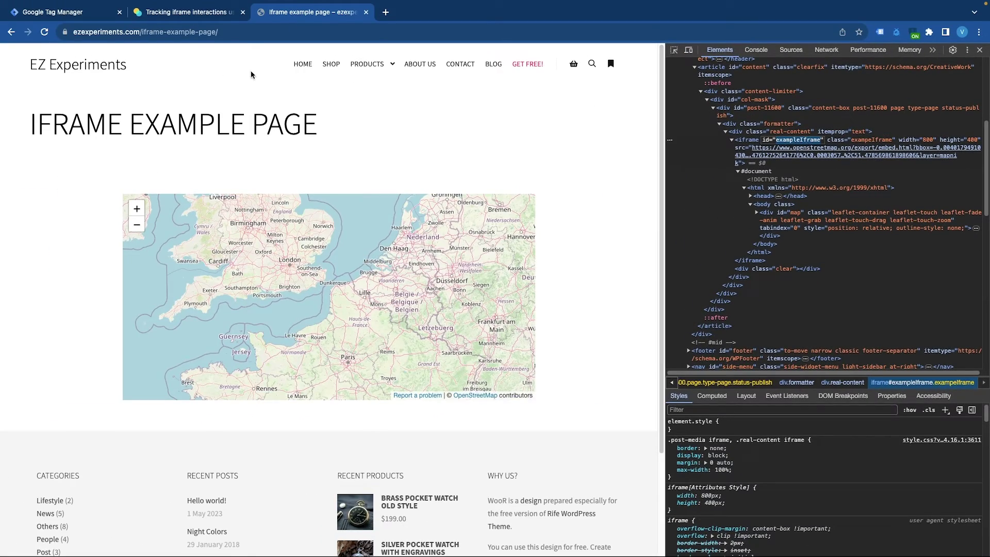
{"action": "left_click", "coordinate": [52, 12]}
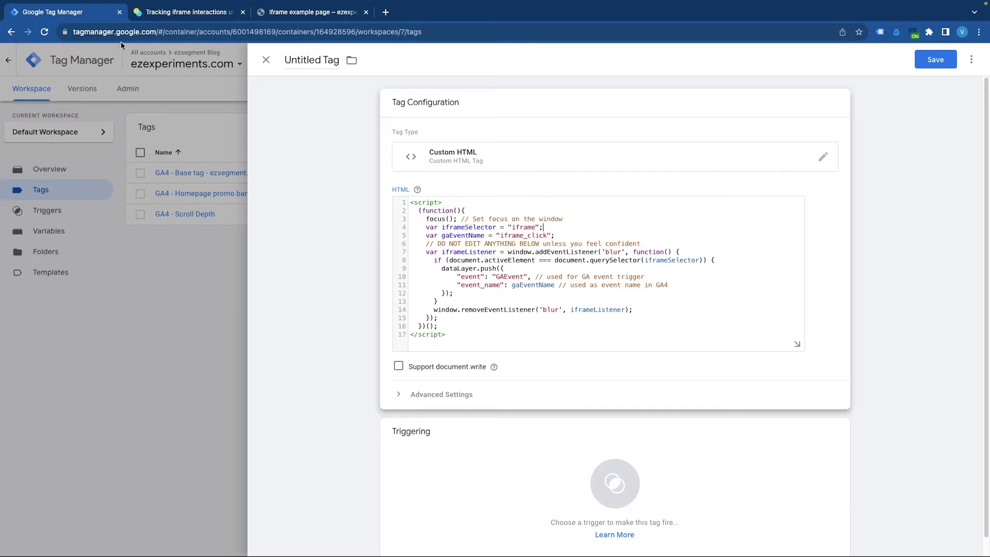
Change line 4's selector to "iframe.exampleIframe" by adding the pasted class name after iframe.
{"action": "left_click", "coordinate": [536, 228]}
{"action": "type", "text": "#"}
{"action": "type", "text": "exampleIframe"}
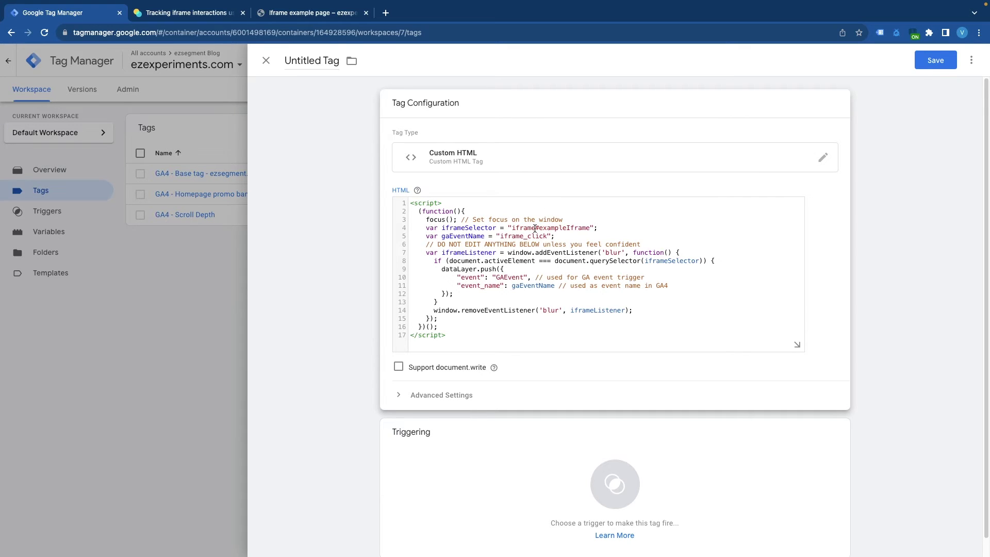
{"action": "left_click", "coordinate": [536, 229]}
{"action": "key", "text": "BackSpace"}
{"action": "type", "text": "."}
{"action": "left_click_drag", "start_coordinate": [590, 227], "coordinate": [540, 227]}
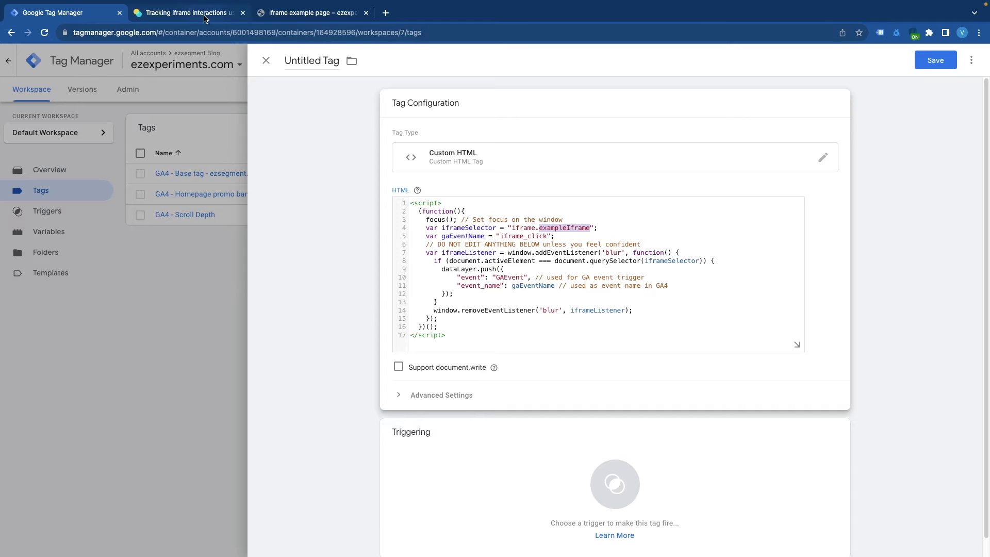
Compare against the example page and review the finished iframe.exampleIframe selector on line 4.
{"action": "left_click", "coordinate": [304, 13]}
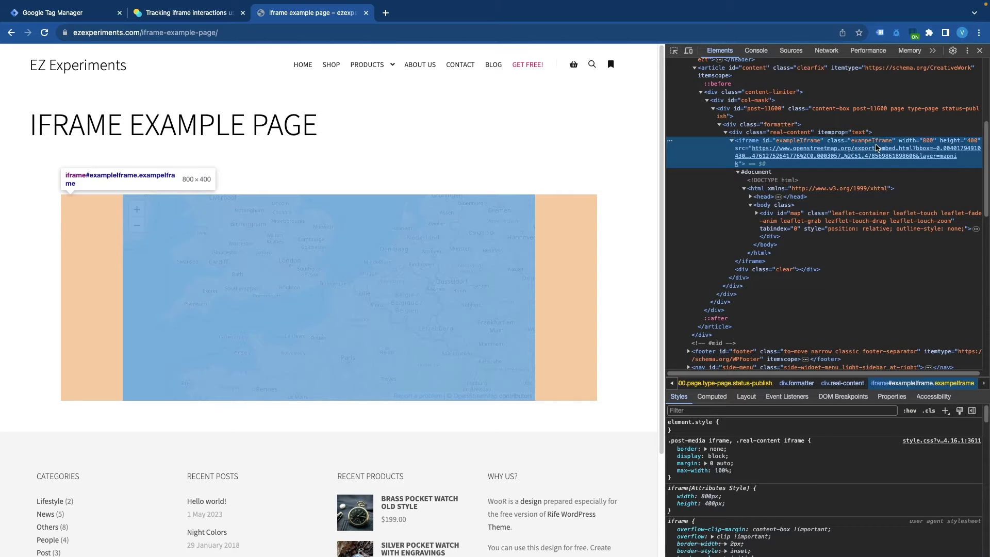
{"action": "left_click", "coordinate": [40, 18]}
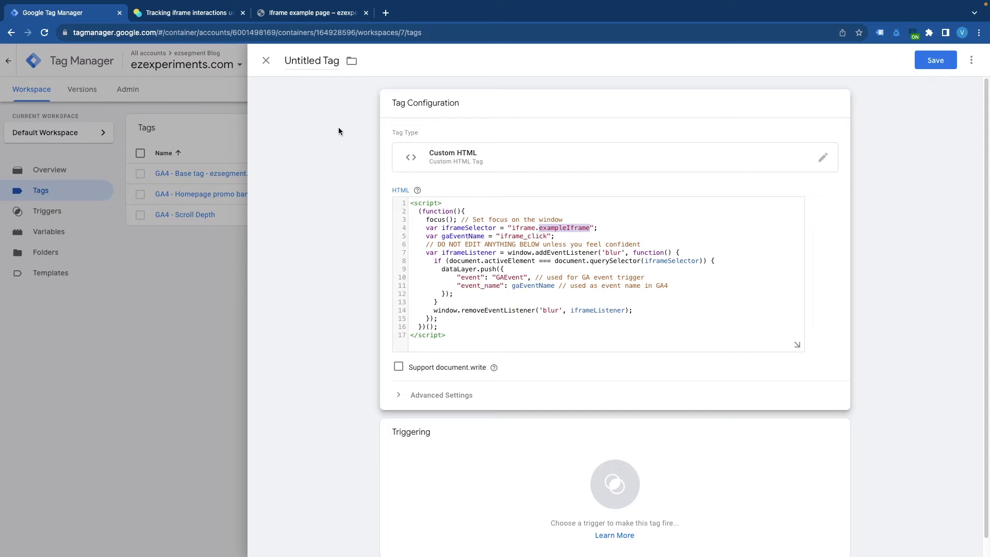
{"action": "left_click", "coordinate": [537, 230]}
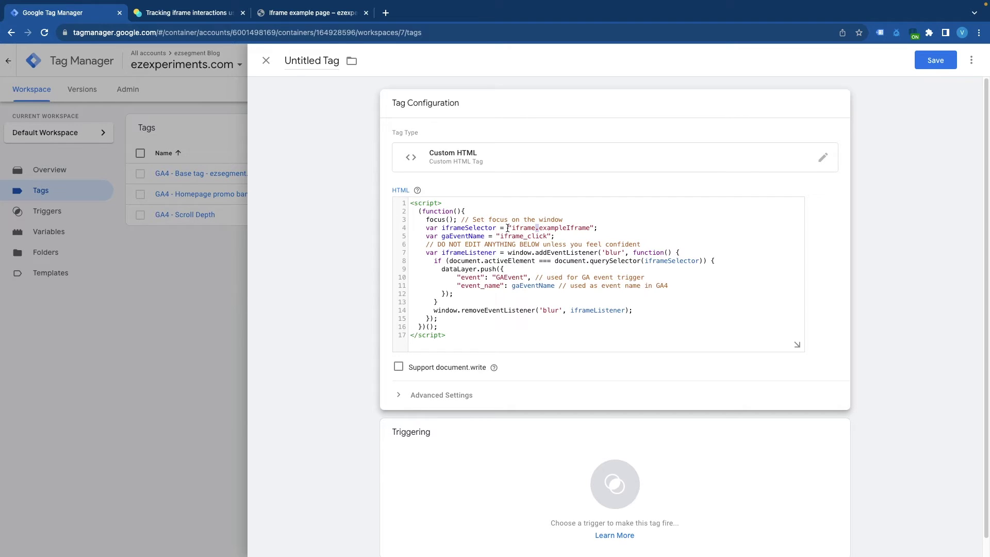
{"action": "left_click", "coordinate": [593, 227]}
{"action": "left_click_drag", "start_coordinate": [590, 228], "coordinate": [532, 229]}
{"action": "left_click", "coordinate": [617, 237]}
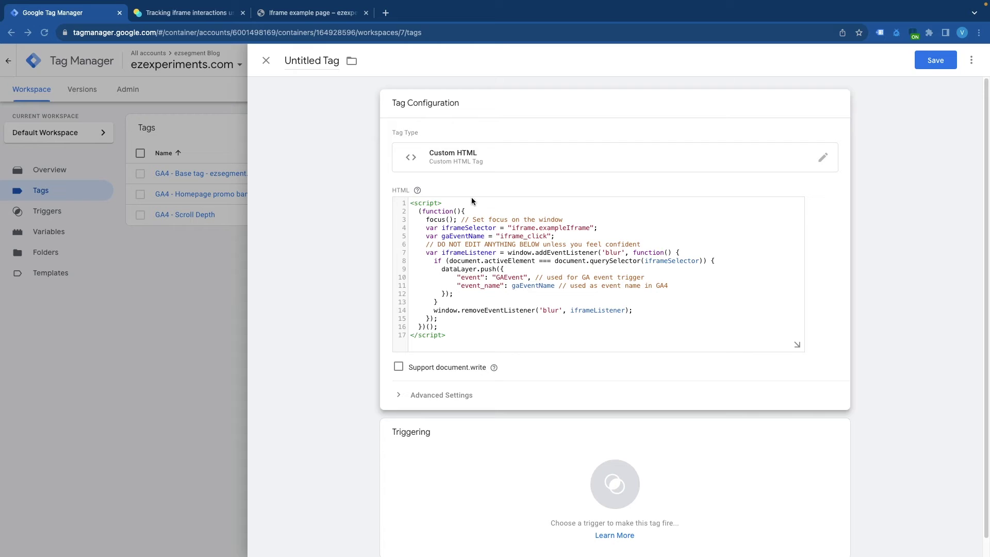
{"action": "left_click", "coordinate": [324, 18]}
{"action": "left_click_drag", "start_coordinate": [224, 32], "coordinate": [140, 35]}
{"action": "key", "text": "super+c"}
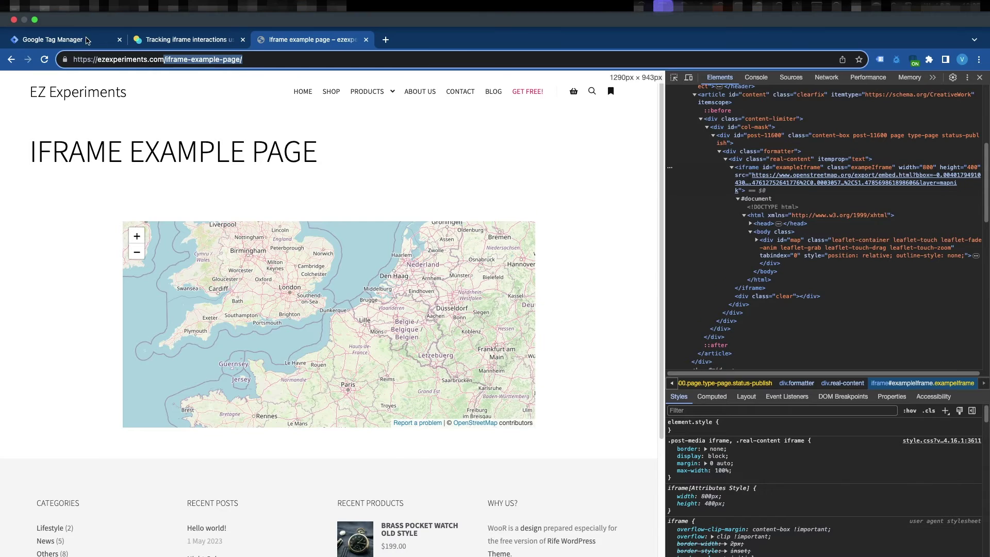
{"action": "left_click", "coordinate": [62, 12]}
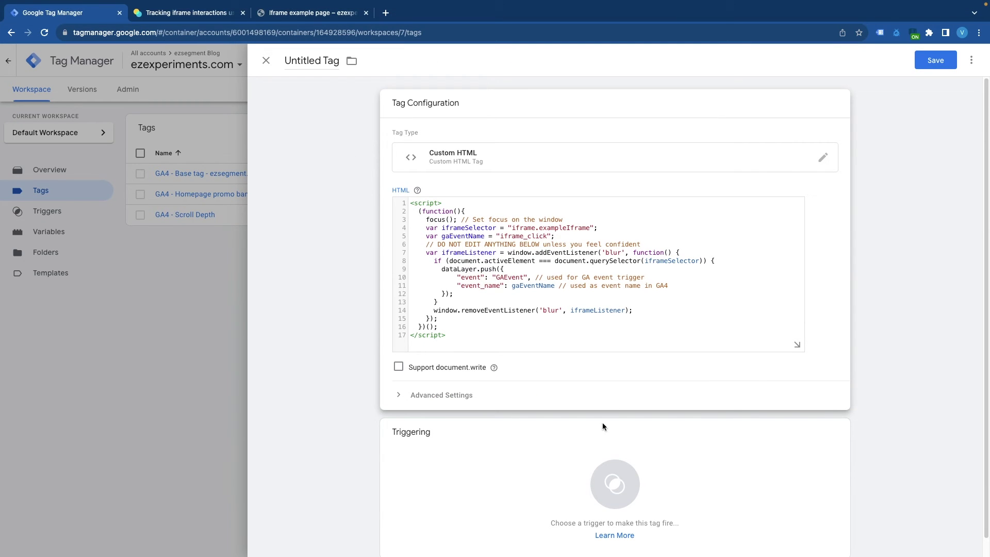
Add a new Page View trigger that fires when Page Path matches /iframe-example-page/.
{"action": "left_click", "coordinate": [602, 424]}
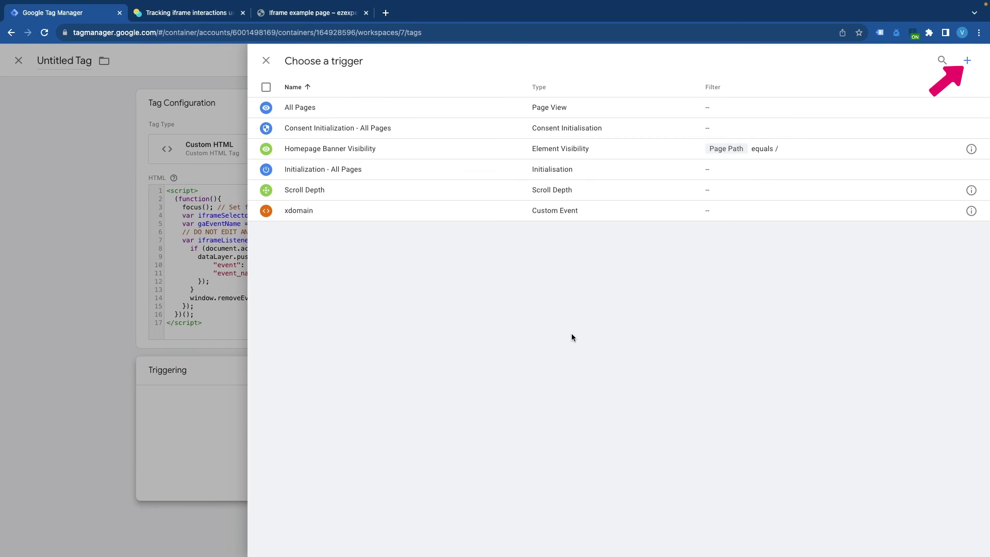
{"action": "left_click", "coordinate": [967, 60]}
{"action": "left_click", "coordinate": [541, 149]}
{"action": "left_click", "coordinate": [772, 179]}
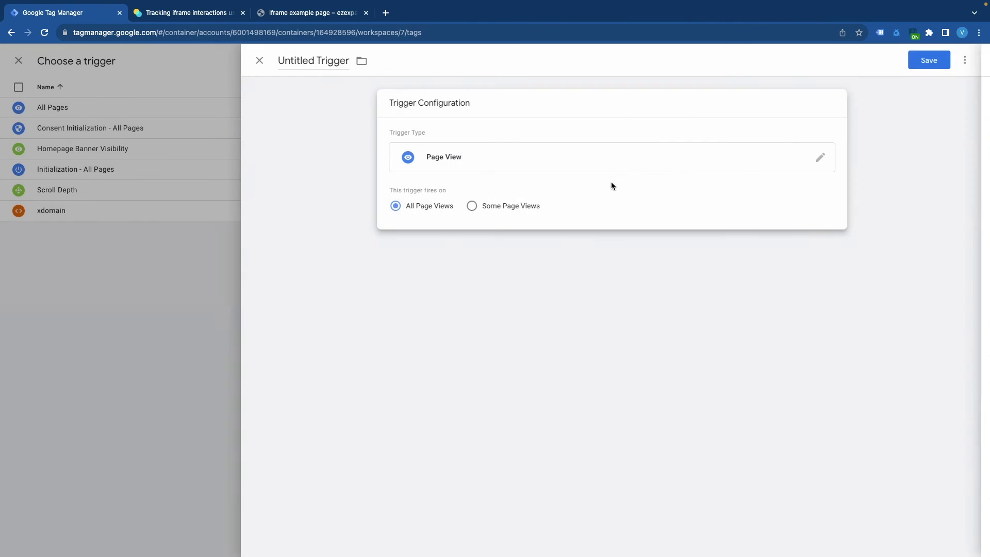
{"action": "left_click", "coordinate": [521, 205]}
{"action": "left_click", "coordinate": [458, 249]}
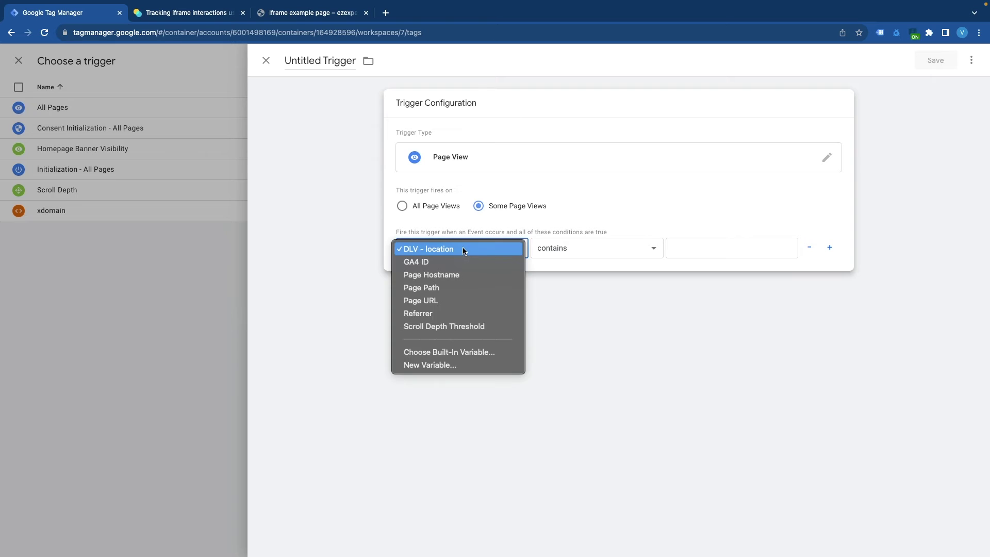
{"action": "left_click", "coordinate": [436, 287]}
{"action": "left_click", "coordinate": [698, 244]}
{"action": "key", "text": "super+v"}
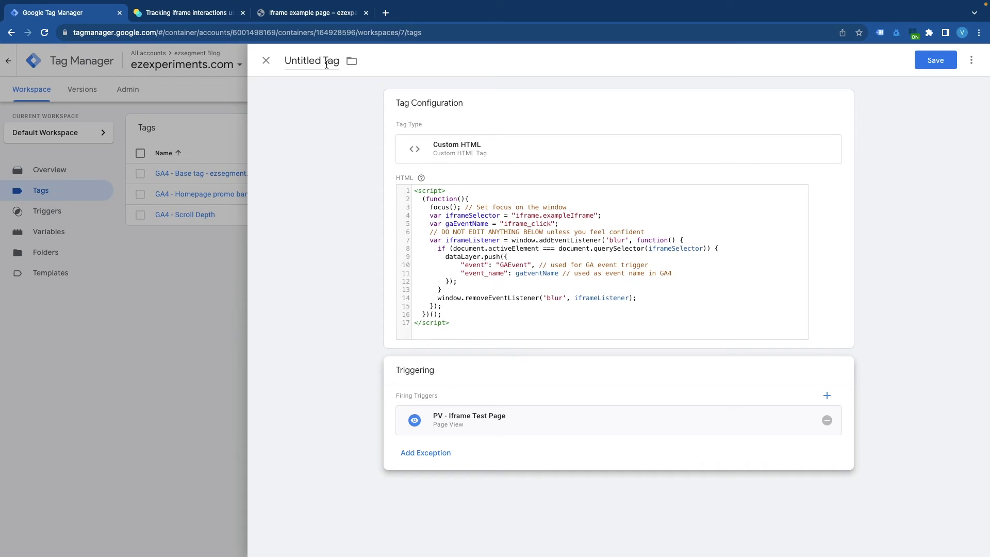
Name the tag "CJS - Iframe Focus Tracking" and save it.
{"action": "left_click", "coordinate": [319, 62]}
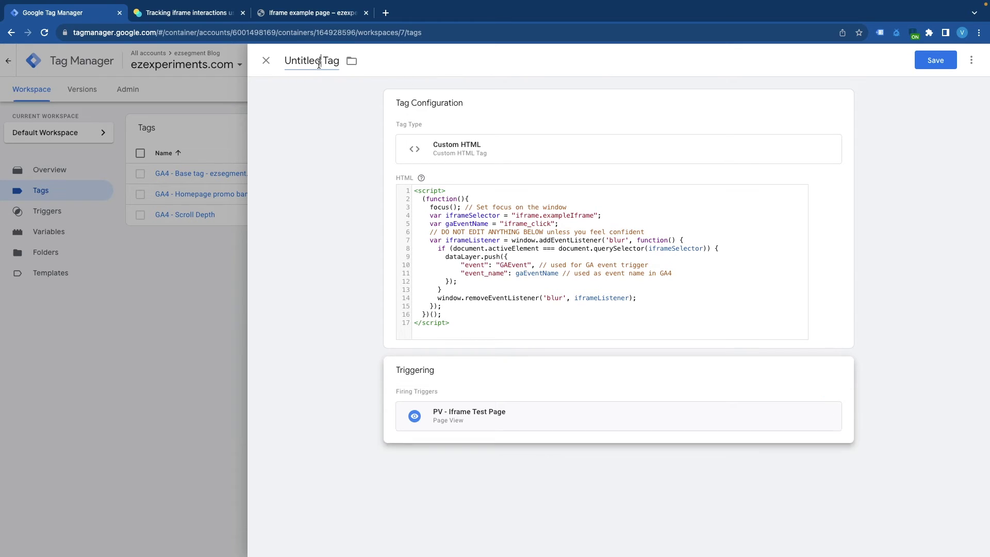
{"action": "key", "text": "super+a"}
{"action": "type", "text": "CJS - Iframe Focus Tracking"}
{"action": "left_click", "coordinate": [927, 61]}
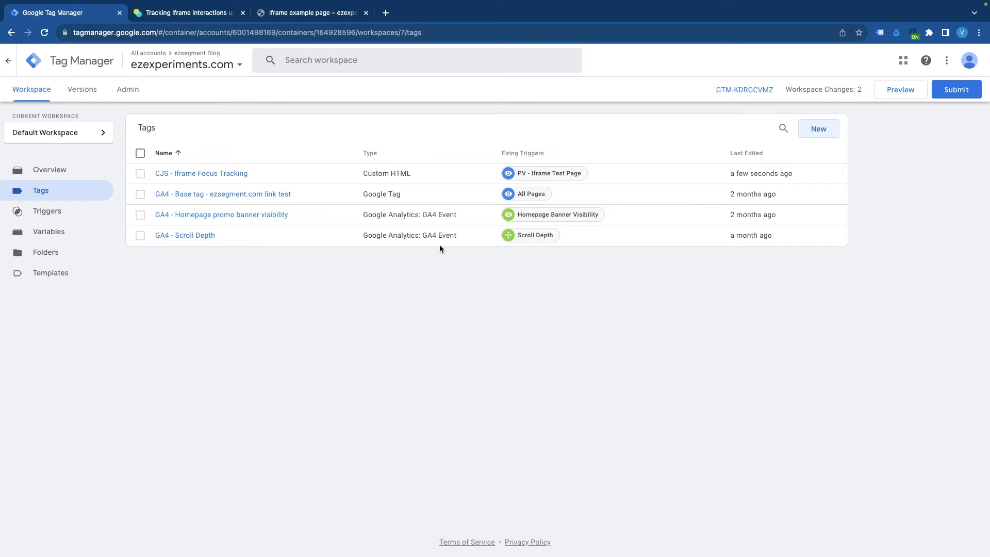
Create a Custom Event trigger with event name GAEvent, name it GAEvent, and save it.
{"action": "left_click", "coordinate": [38, 217]}
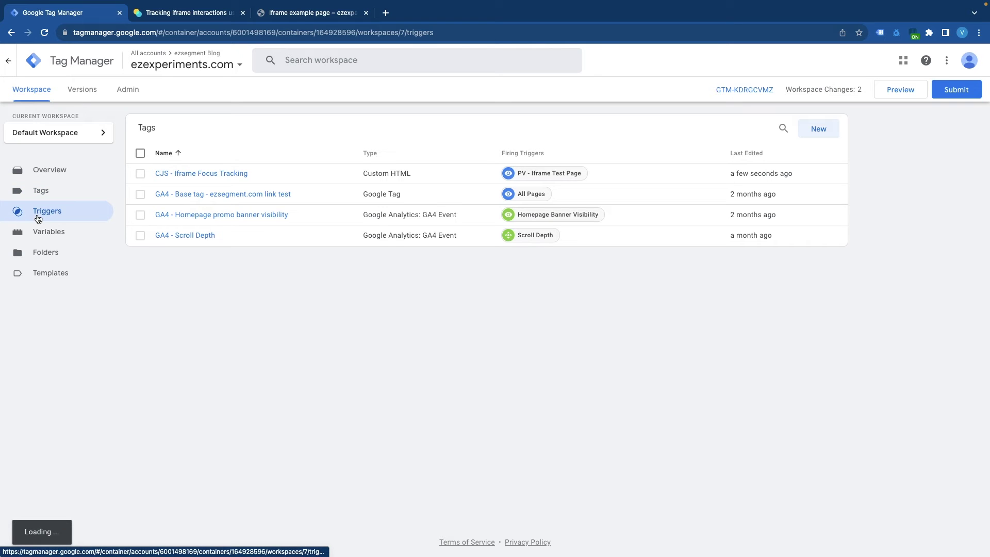
{"action": "left_click", "coordinate": [819, 131]}
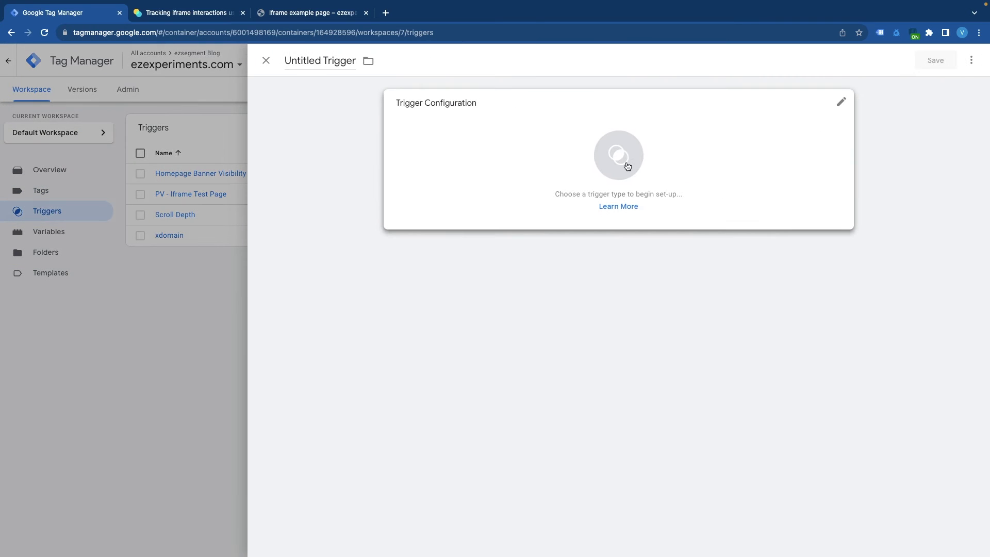
{"action": "left_click", "coordinate": [747, 159]}
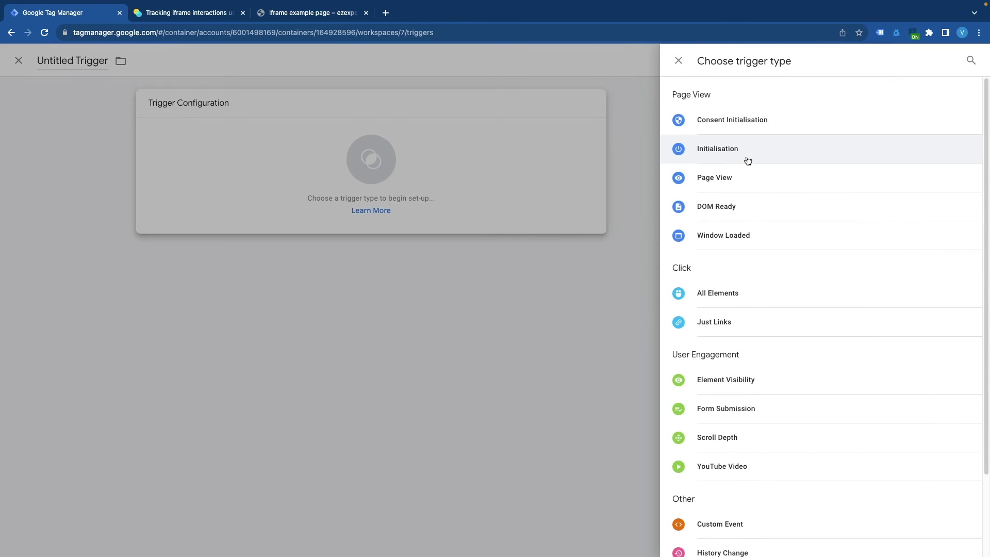
{"action": "left_click", "coordinate": [728, 525]}
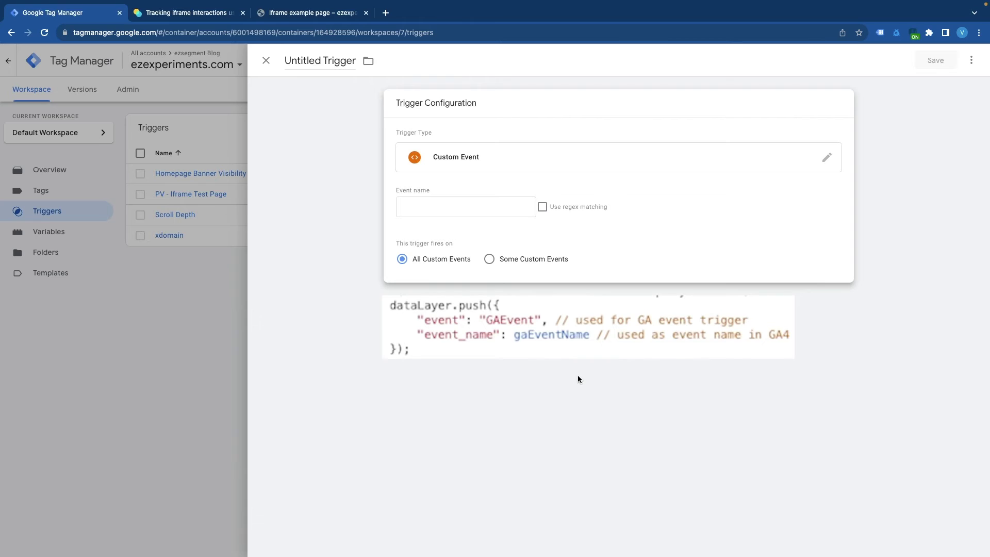
{"action": "left_click", "coordinate": [482, 200]}
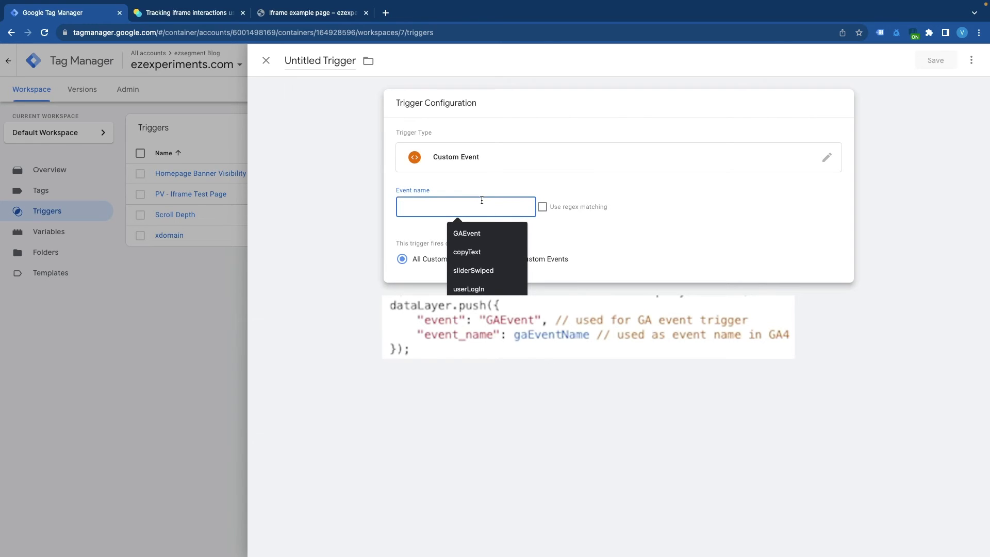
{"action": "left_click", "coordinate": [475, 233]}
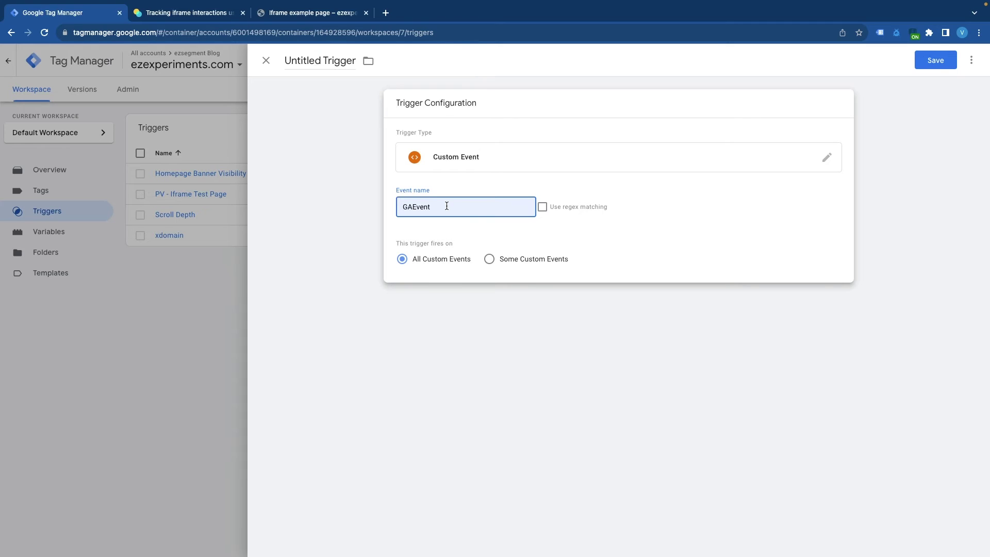
{"action": "left_click_drag", "start_coordinate": [447, 205], "coordinate": [402, 207]}
{"action": "key", "text": "super+c"}
{"action": "left_click", "coordinate": [323, 61]}
{"action": "triple_click", "coordinate": [323, 61]}
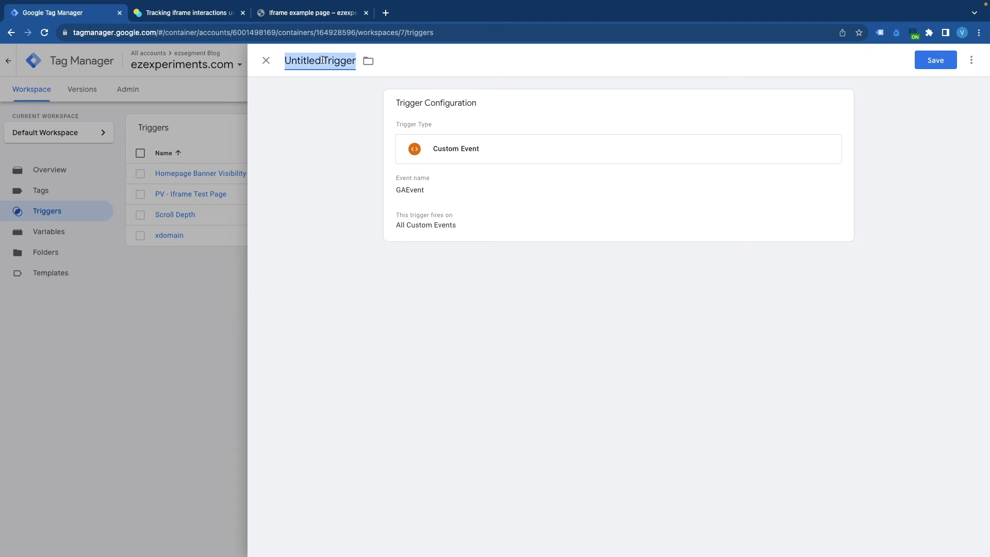
{"action": "key", "text": "super+v"}
{"action": "left_click", "coordinate": [935, 60]}
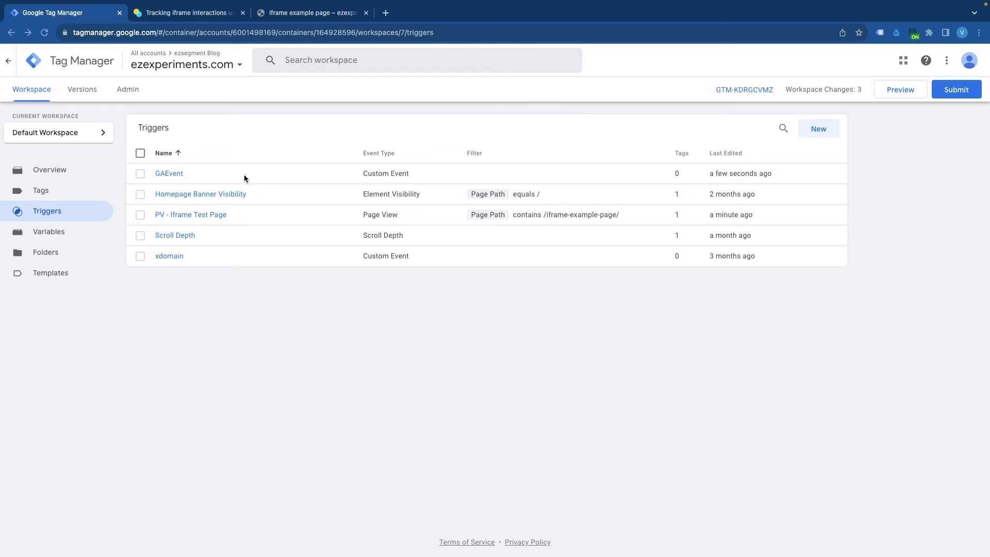
Start a new tag of type Google Analytics GA4 Event.
{"action": "left_click", "coordinate": [43, 192]}
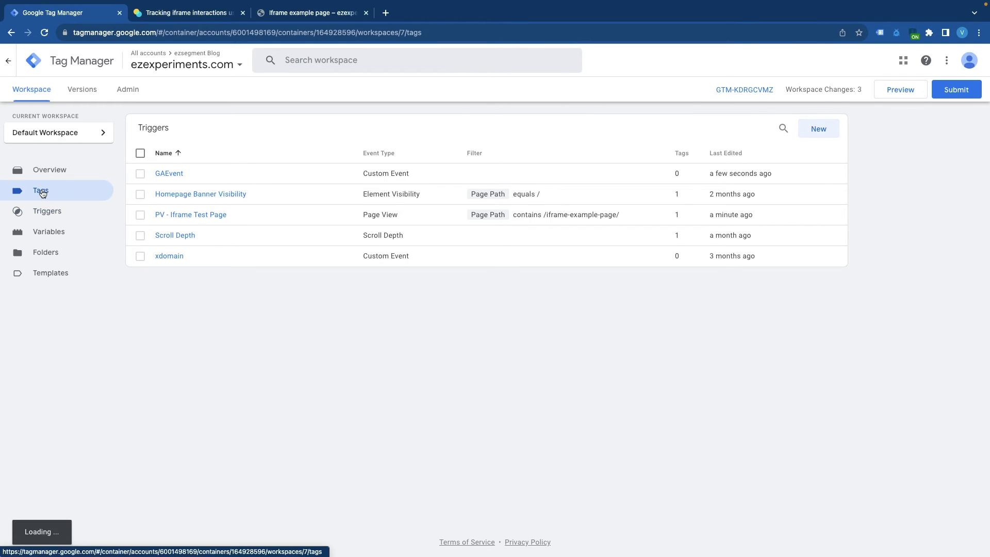
{"action": "left_click", "coordinate": [820, 130]}
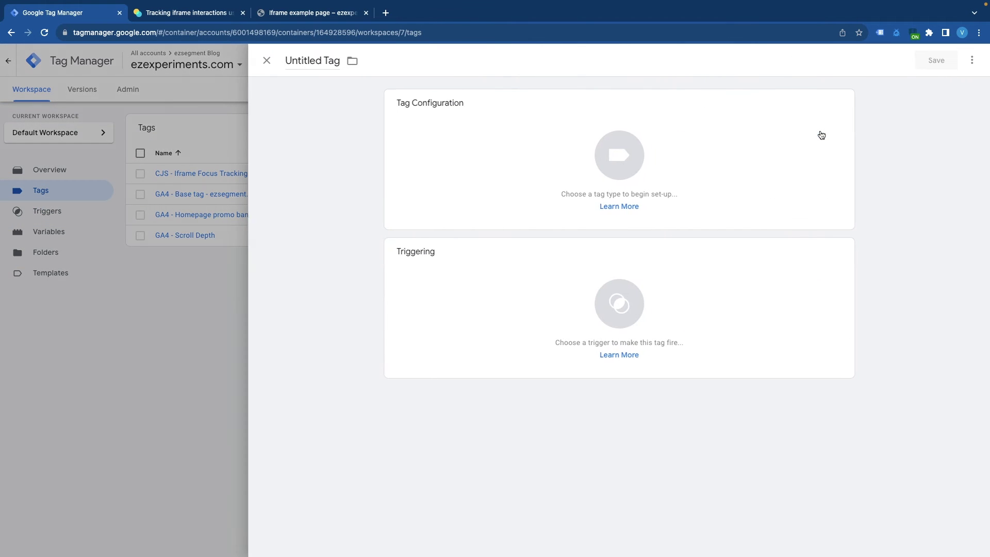
{"action": "left_click", "coordinate": [740, 144]}
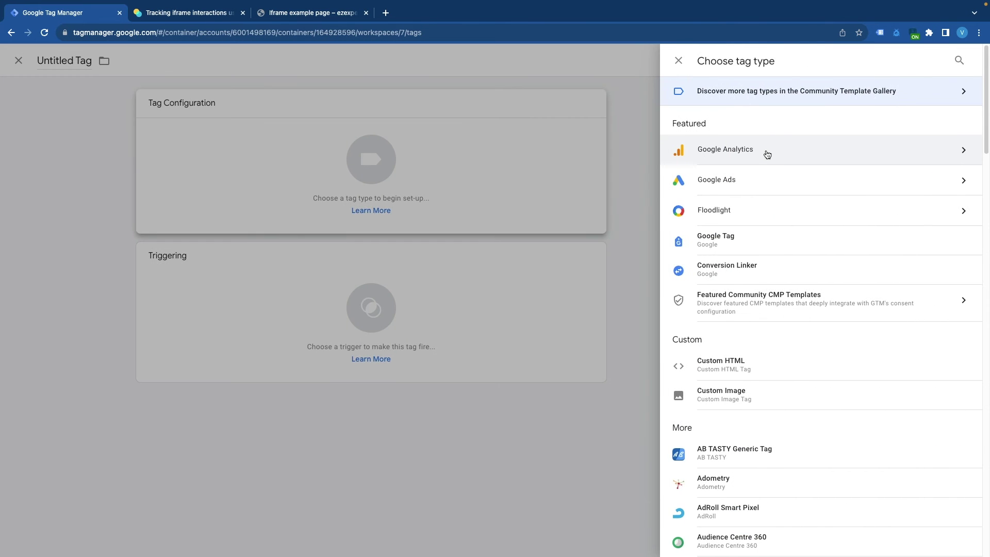
{"action": "left_click", "coordinate": [767, 154]}
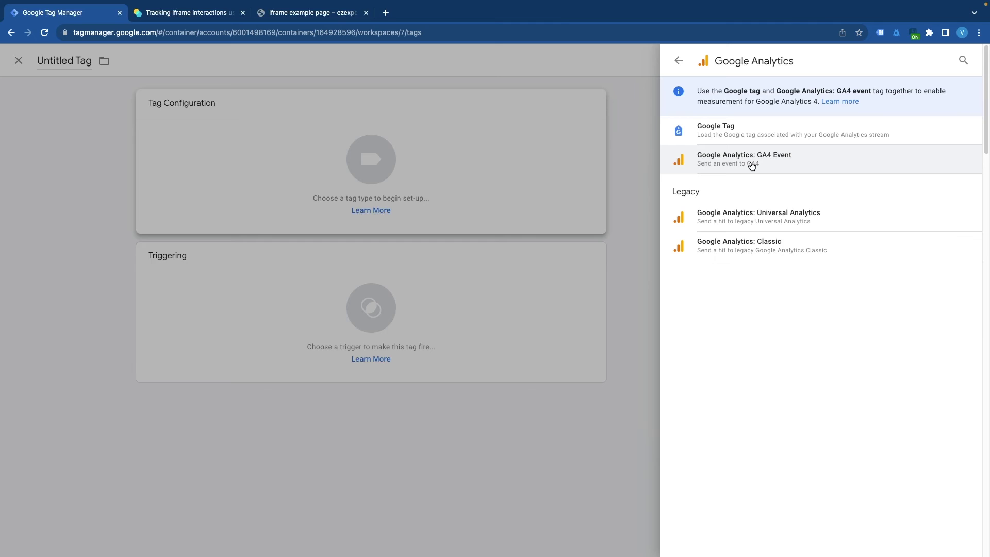
{"action": "left_click", "coordinate": [752, 164]}
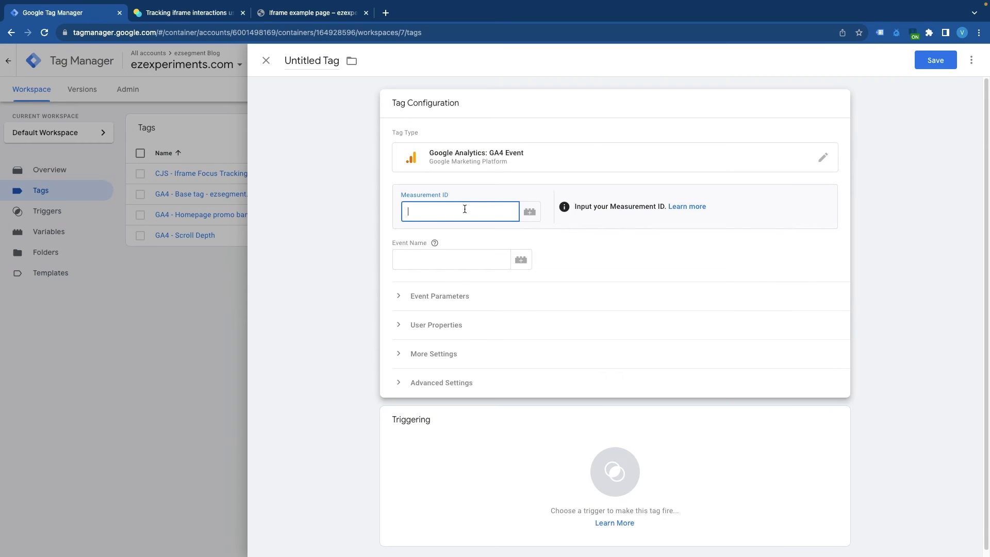
Set the tag's Measurement ID to the {{GA4 ID}} variable.
{"action": "type", "text": "{{"}
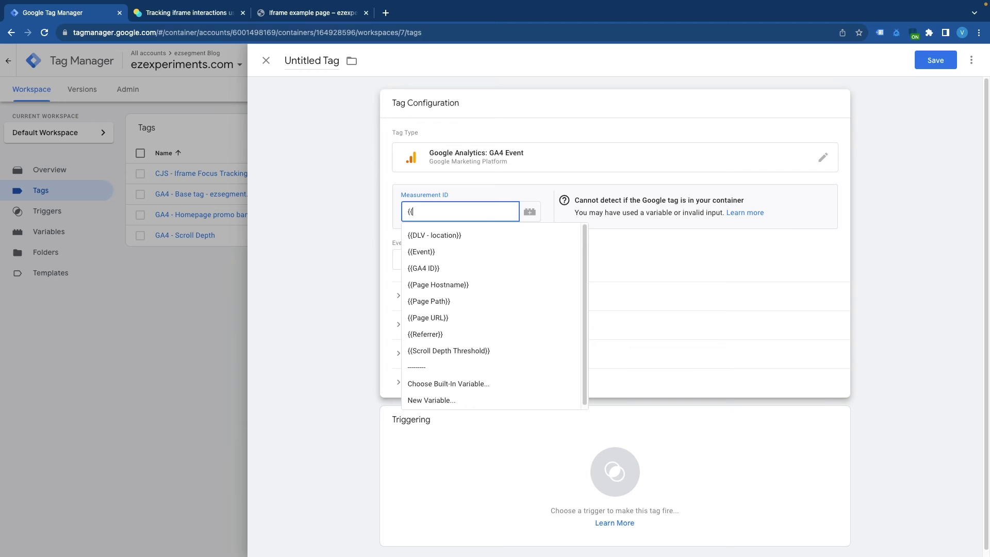
{"action": "type", "text": "GA"}
{"action": "left_click", "coordinate": [459, 234]}
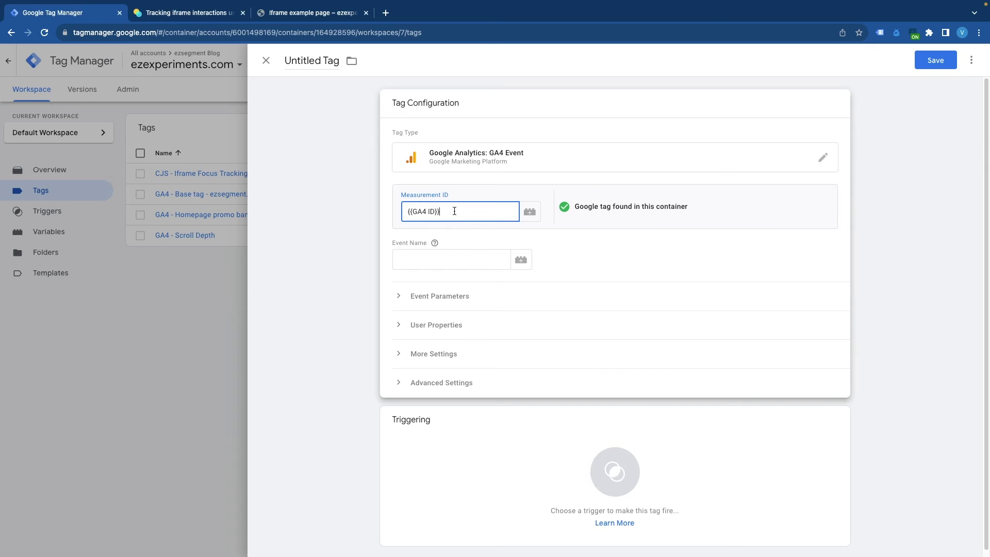
{"action": "left_click_drag", "start_coordinate": [450, 212], "coordinate": [408, 213]}
{"action": "key", "text": "ctrl+c"}
{"action": "type", "text": "G-"}
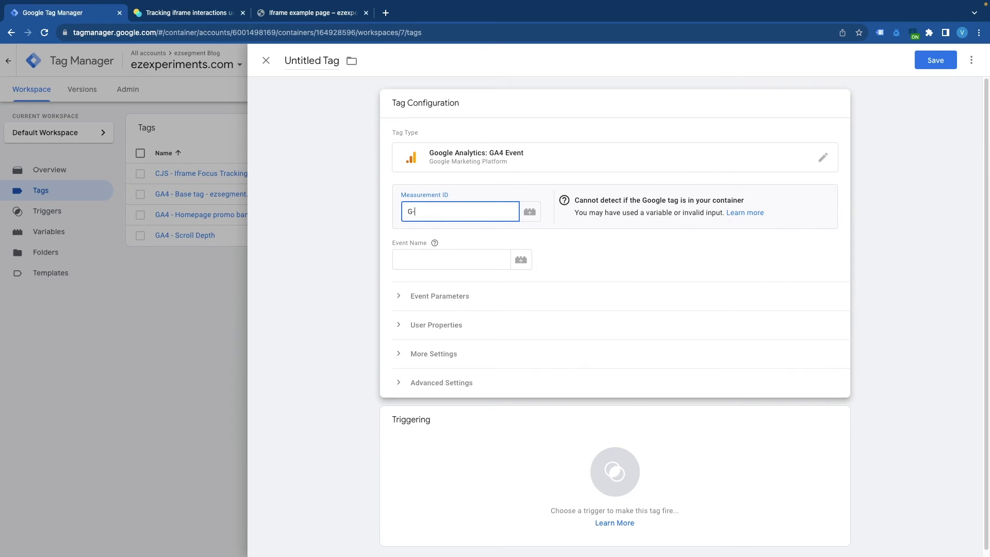
{"action": "type", "text": "234567"}
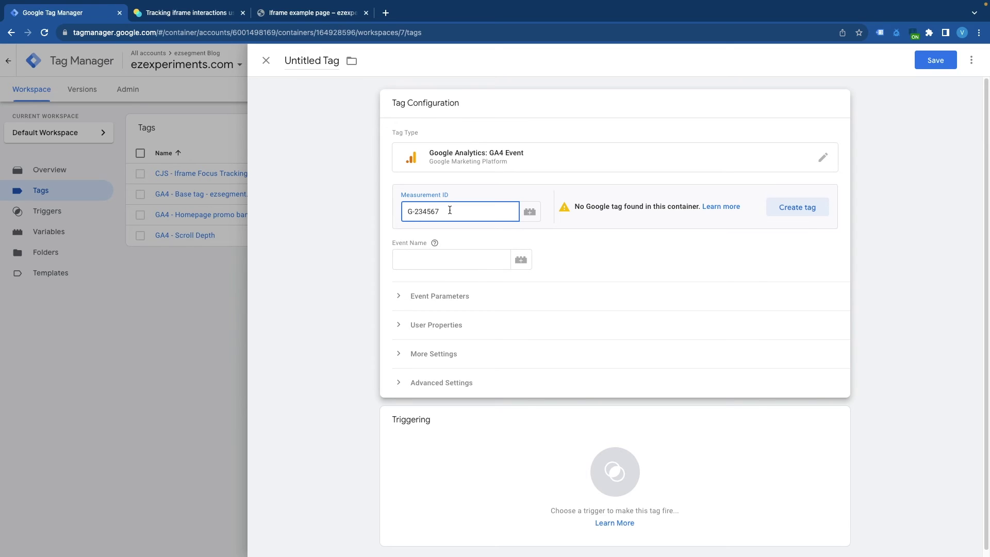
{"action": "left_click_drag", "start_coordinate": [447, 210], "coordinate": [407, 211]}
{"action": "key", "text": "ctrl+v"}
{"action": "left_click", "coordinate": [389, 263]}
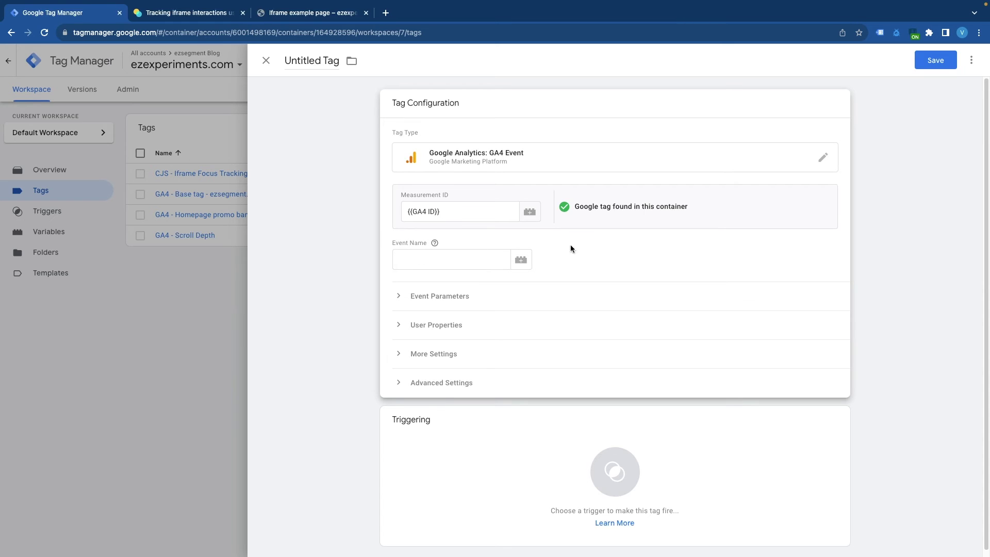
Create a new Data Layer Variable for the Event Name, reading the key event_name.
{"action": "left_click", "coordinate": [522, 261]}
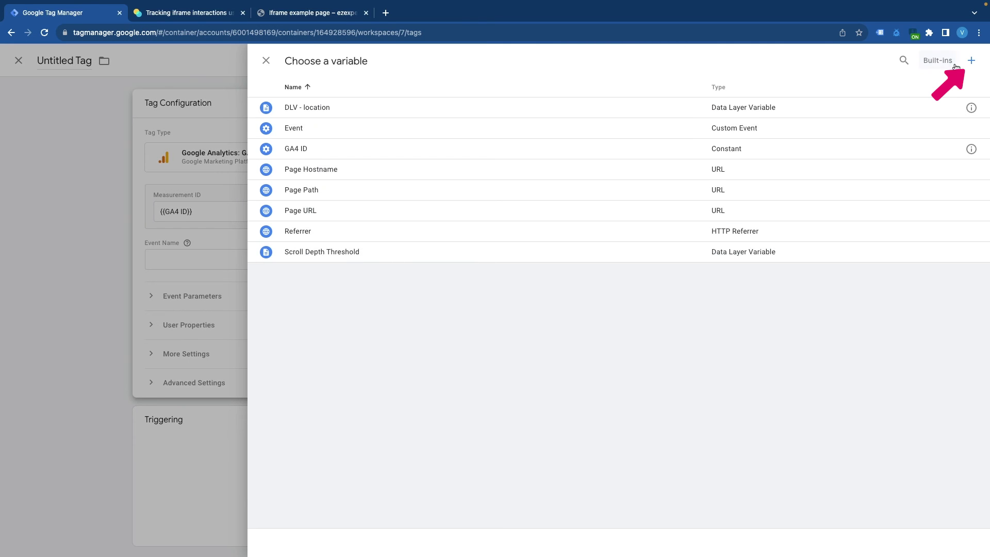
{"action": "left_click", "coordinate": [971, 62]}
{"action": "left_click", "coordinate": [484, 125]}
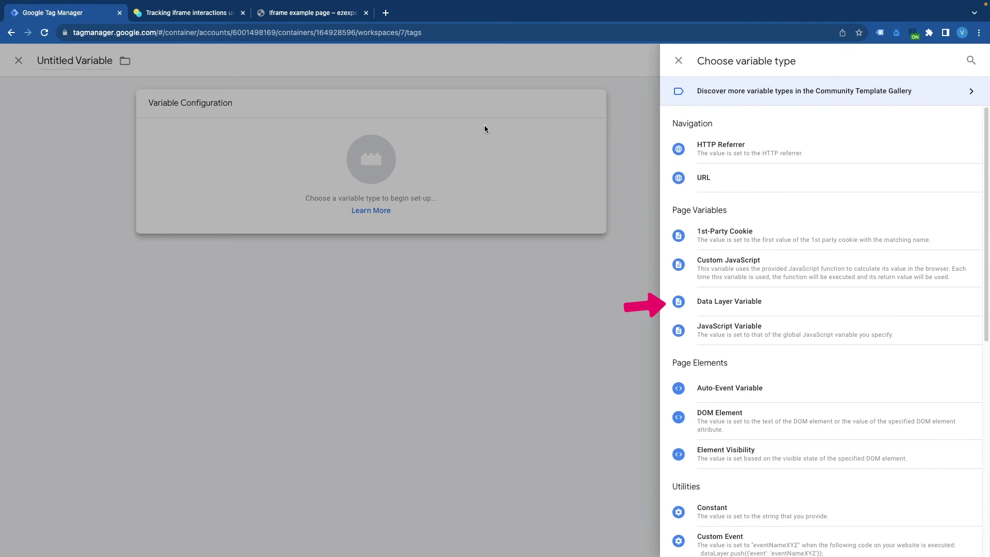
{"action": "left_click", "coordinate": [755, 308]}
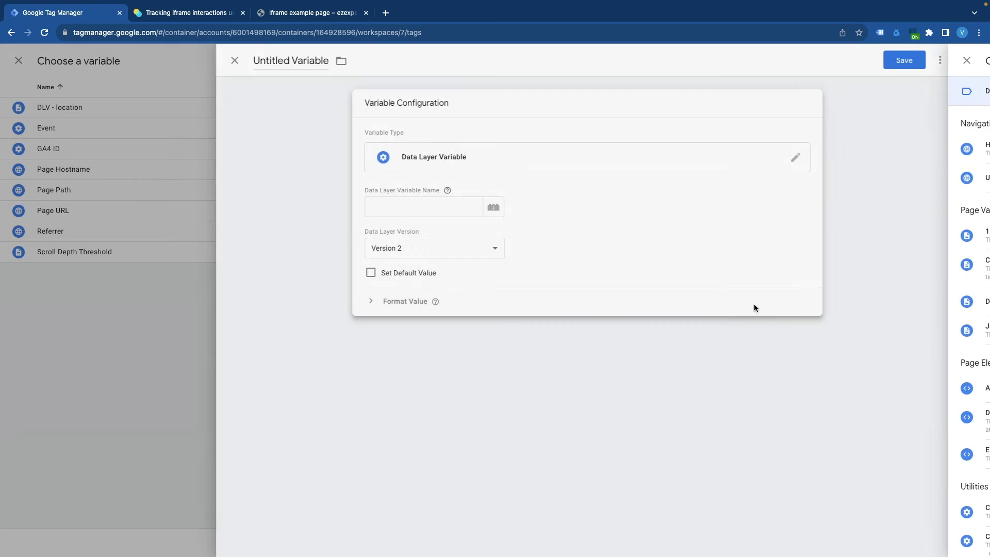
{"action": "left_click", "coordinate": [468, 206]}
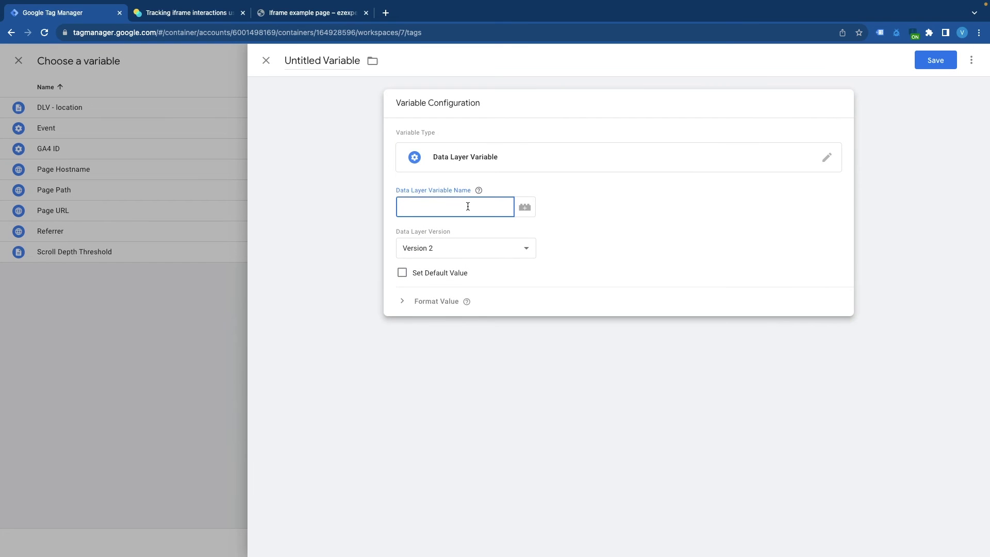
{"action": "type", "text": "event_"}
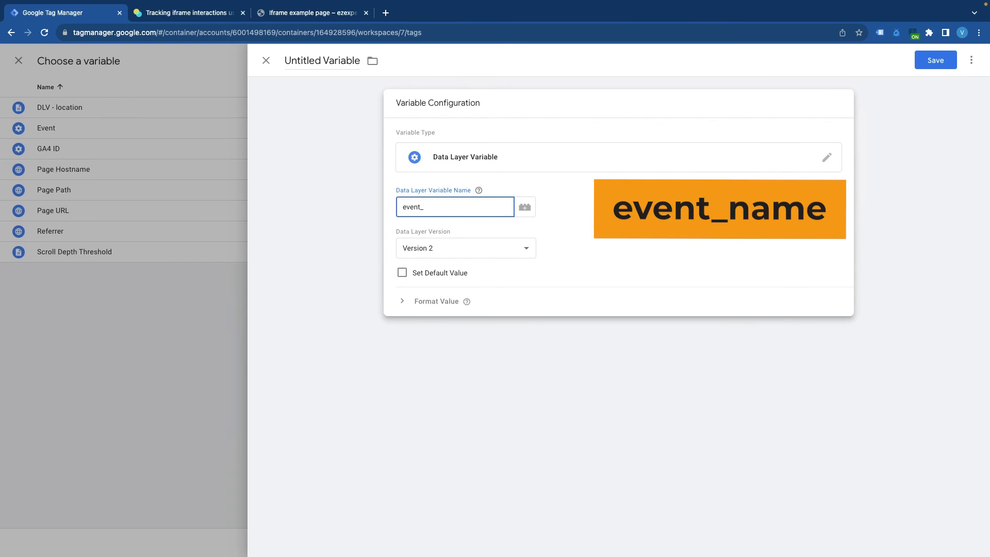
{"action": "type", "text": "name"}
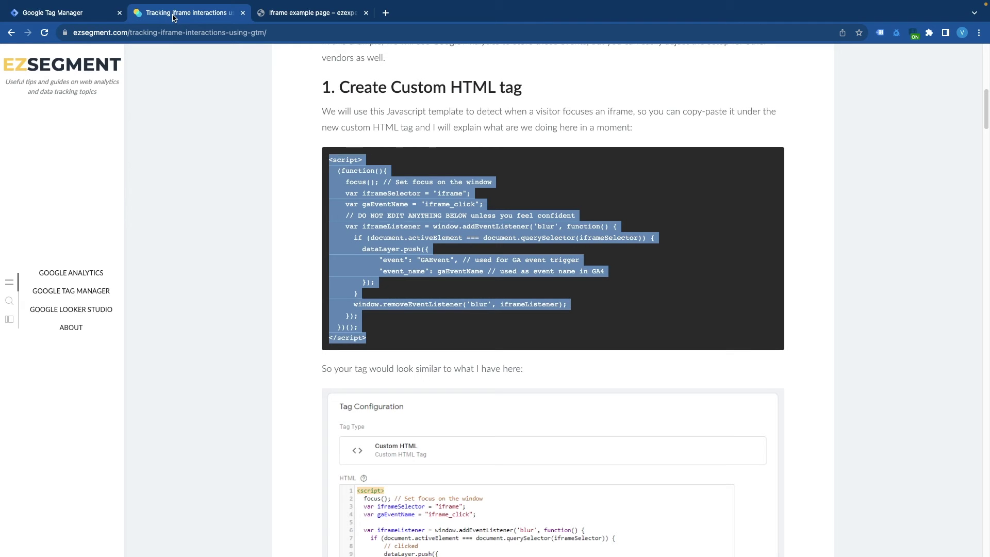
Confirm the event_name key in the tutorial code, then name the variable "DLV - event_name" and save.
{"action": "left_click", "coordinate": [175, 16]}
{"action": "left_click", "coordinate": [432, 203]}
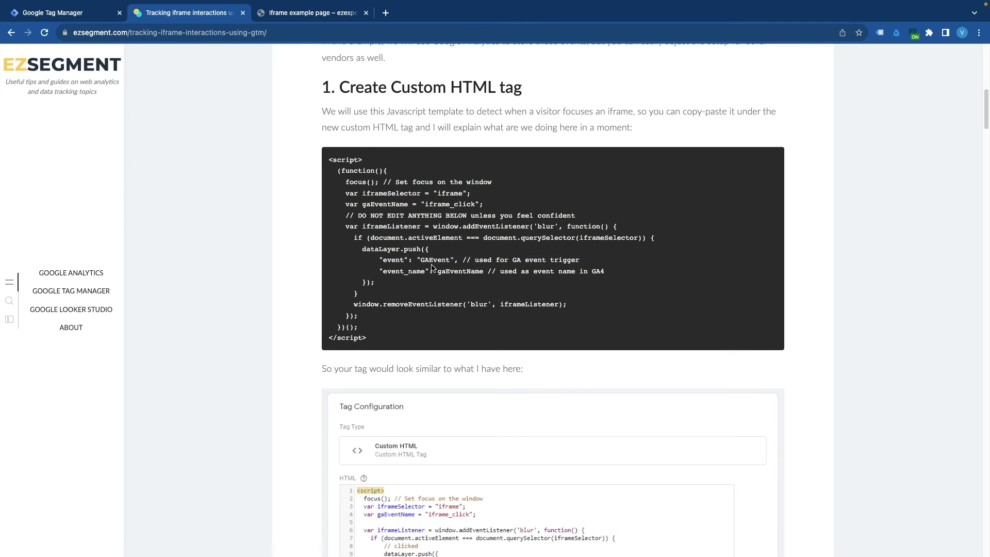
{"action": "left_click_drag", "start_coordinate": [424, 272], "coordinate": [384, 272]}
{"action": "key", "text": "super+1"}
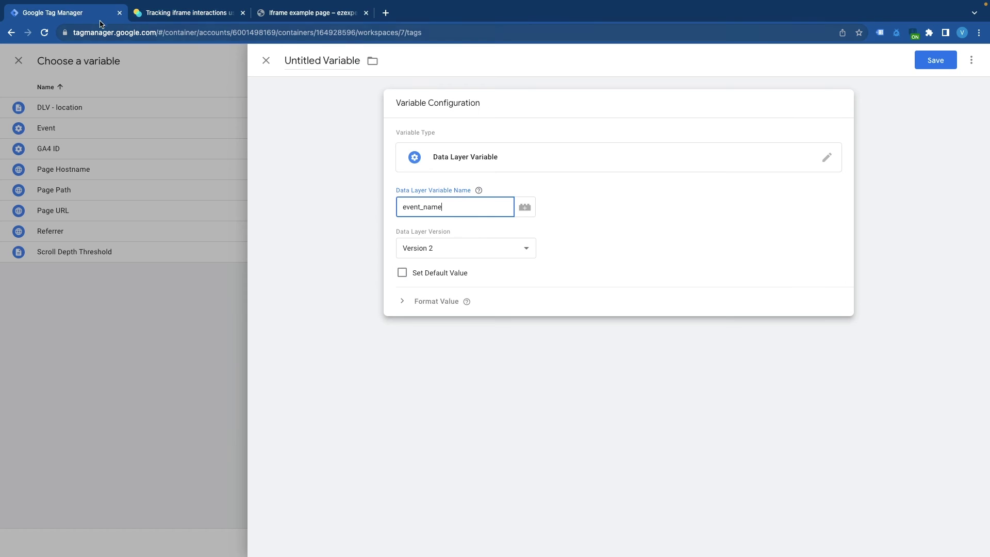
{"action": "left_click", "coordinate": [333, 63]}
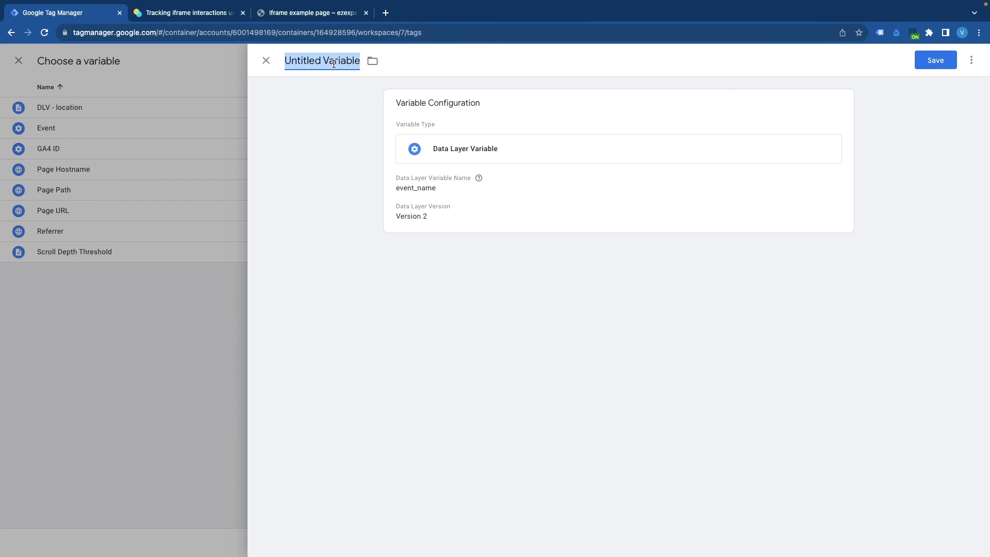
{"action": "type", "text": "DLV - event_name"}
{"action": "left_click", "coordinate": [928, 60]}
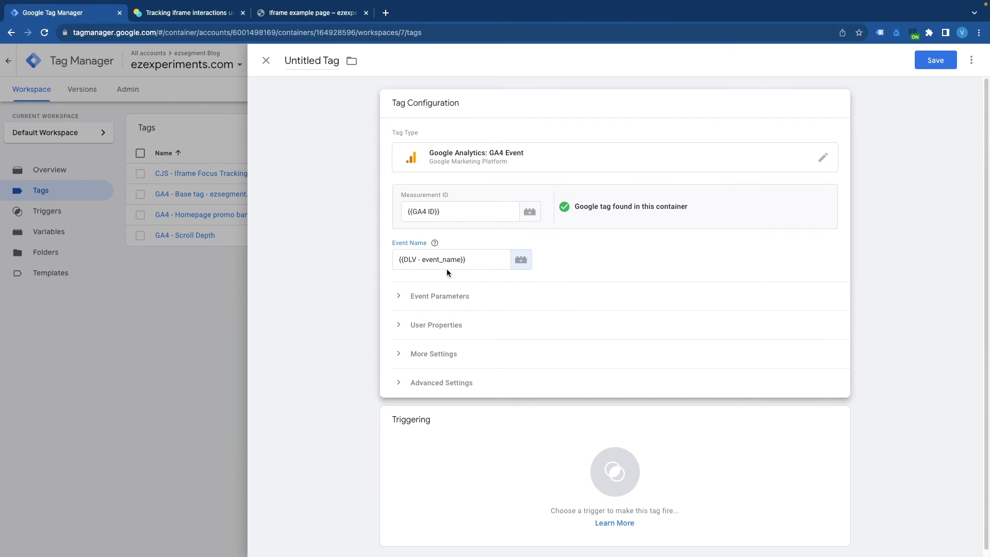
Assign the GAEvent trigger as the GA4 Event tag's firing trigger.
{"action": "mouse_move", "coordinate": [435, 244]}
{"action": "left_click", "coordinate": [513, 452]}
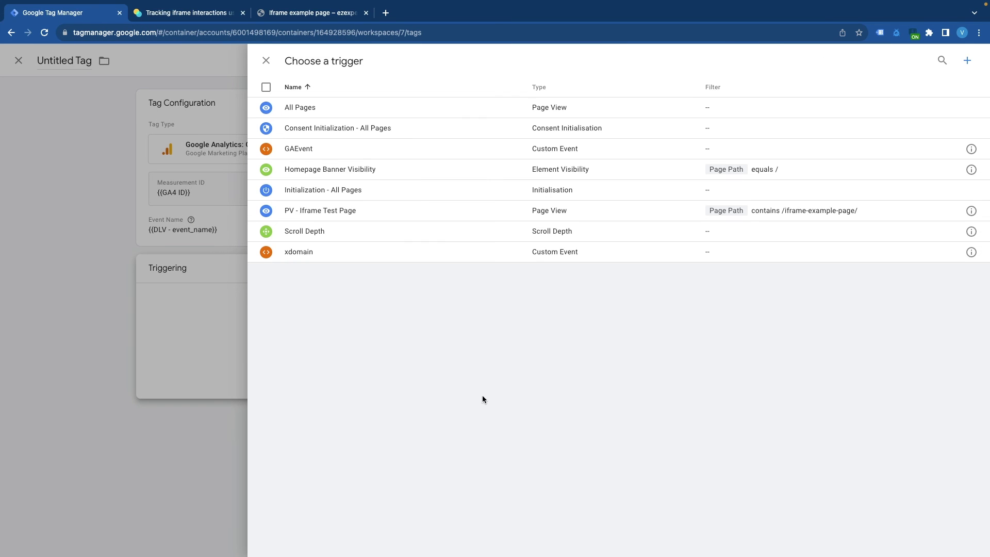
{"action": "left_click", "coordinate": [326, 149]}
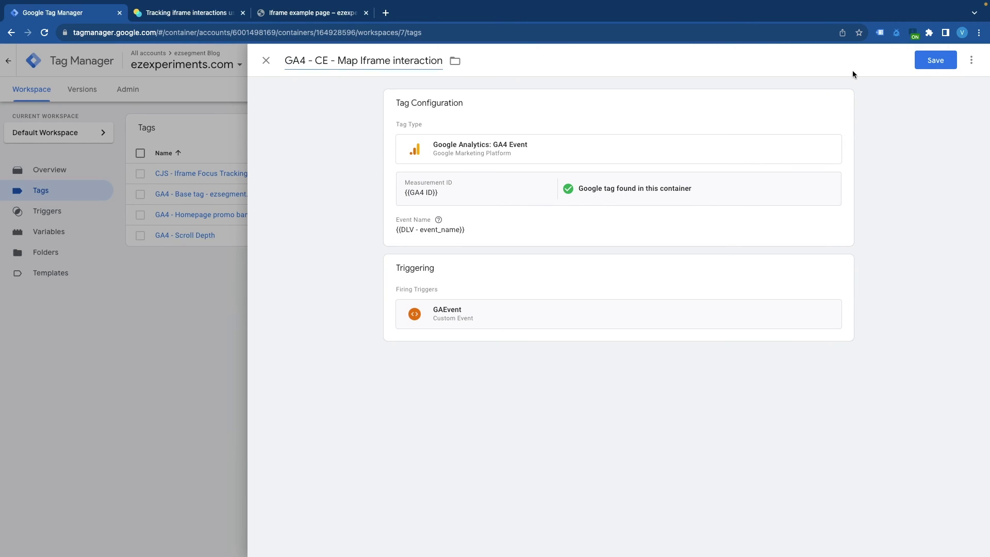
Save the GA4 map tag, connect a preview to the iframe example page, and drag its map.
{"action": "left_click", "coordinate": [925, 60]}
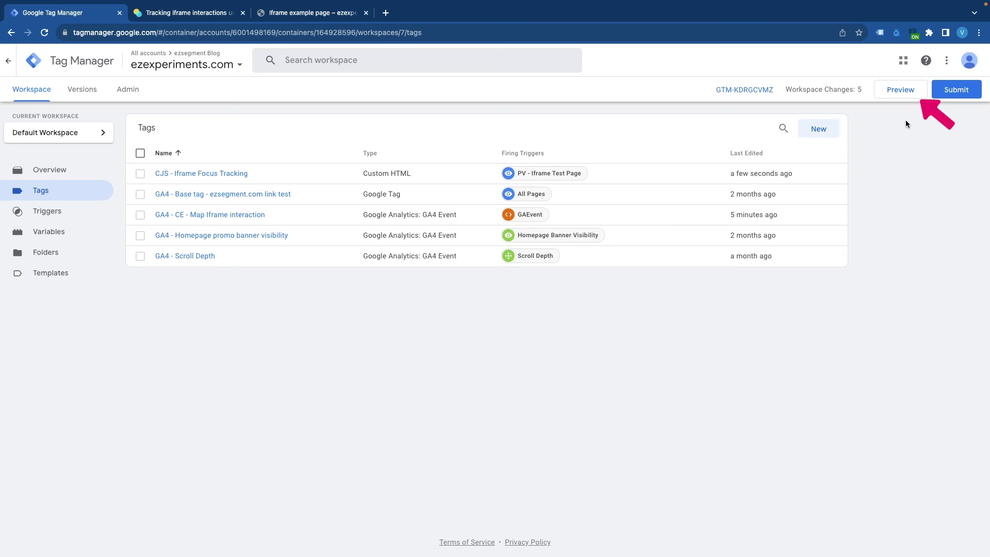
{"action": "left_click", "coordinate": [902, 92]}
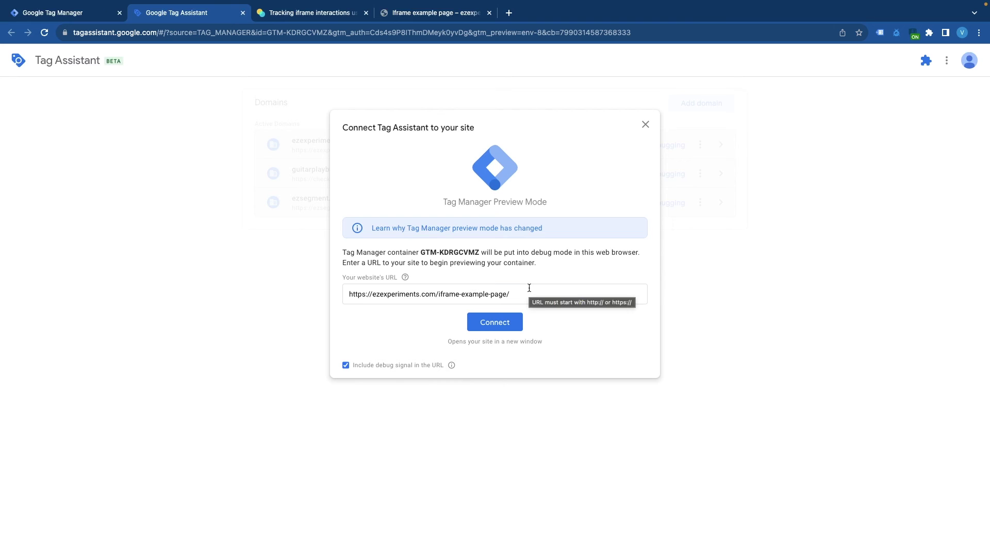
{"action": "left_click", "coordinate": [500, 324]}
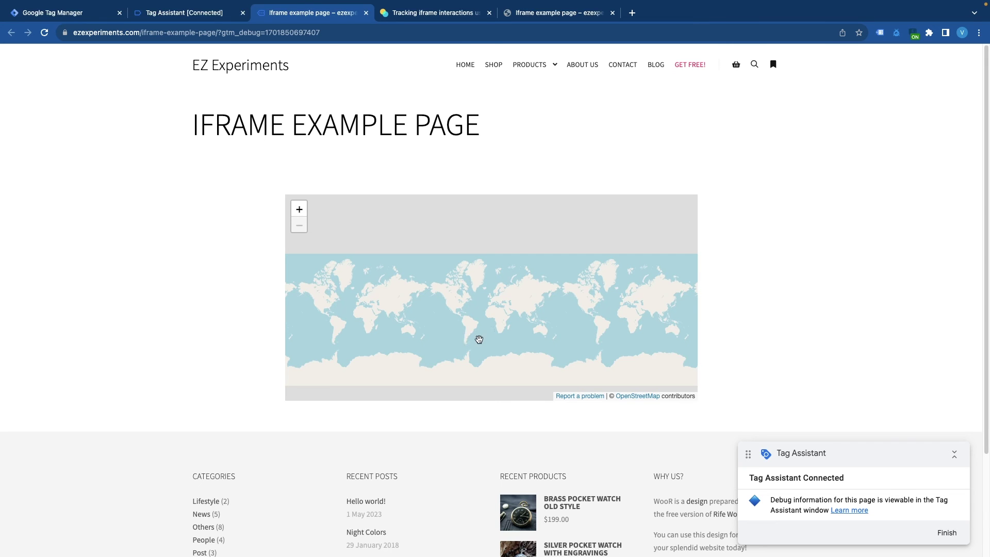
{"action": "left_click_drag", "start_coordinate": [479, 340], "coordinate": [495, 327]}
Under the GAEvent event, open the fired 'GA4 - CE - Map Iframe interaction' tag showing event name iframe_click.
{"action": "left_click", "coordinate": [177, 15]}
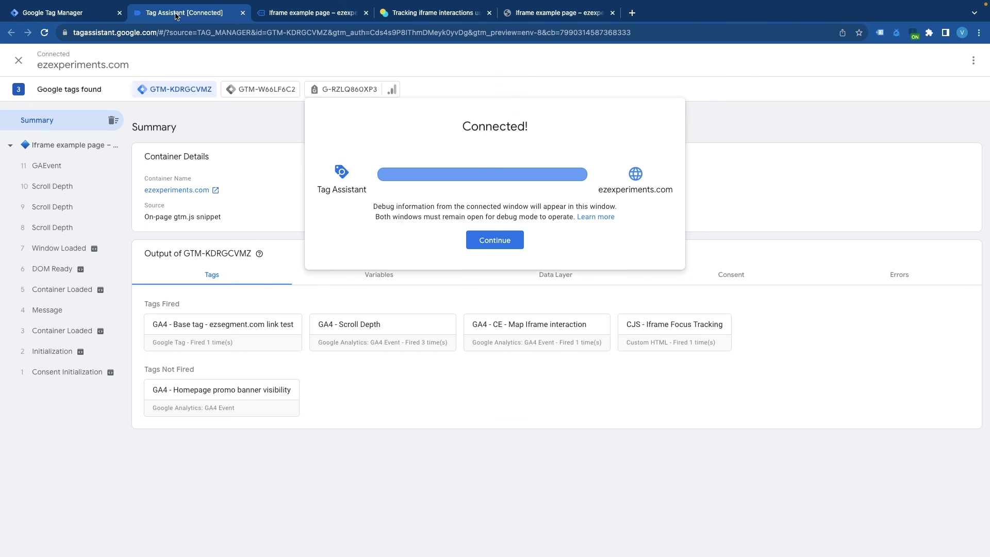
{"action": "left_click", "coordinate": [503, 243]}
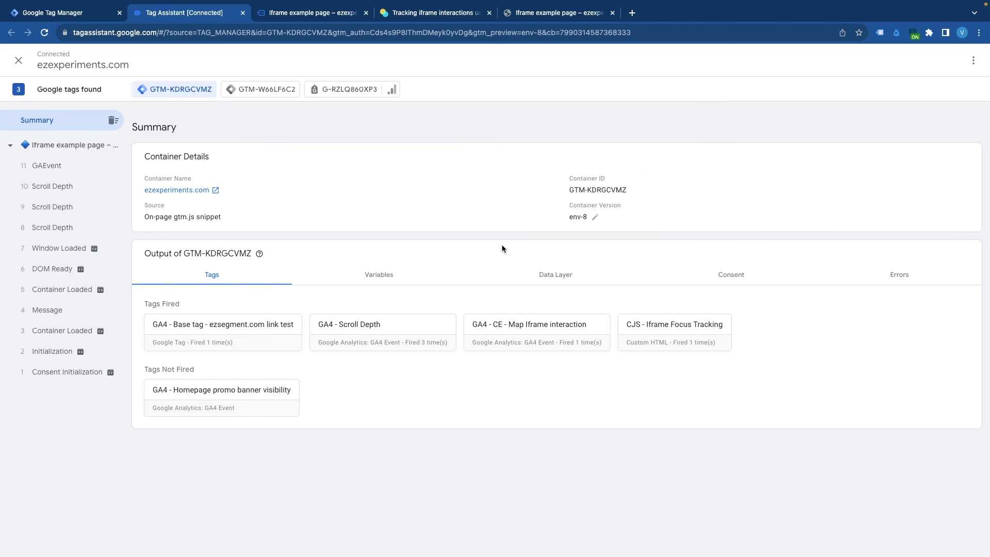
{"action": "left_click", "coordinate": [63, 170]}
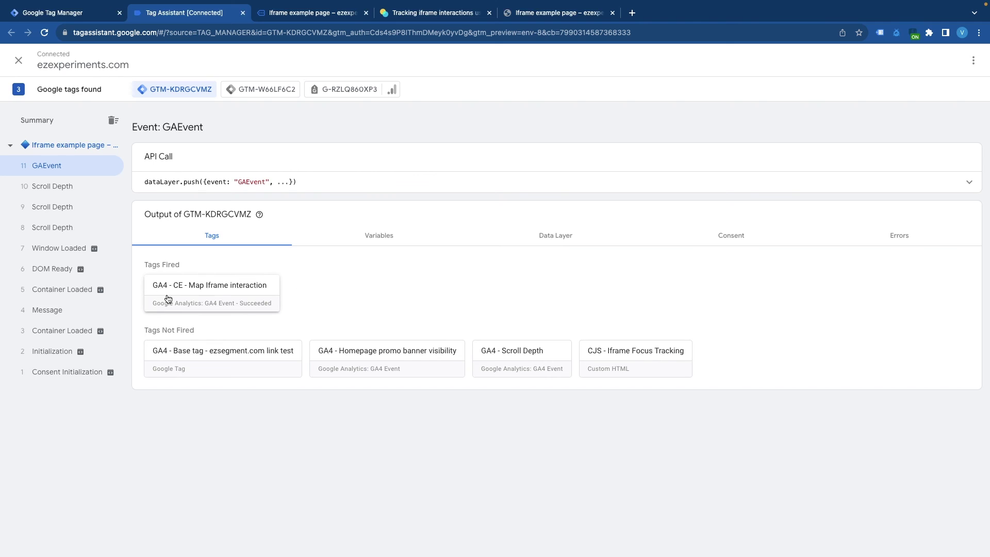
{"action": "left_click", "coordinate": [191, 292]}
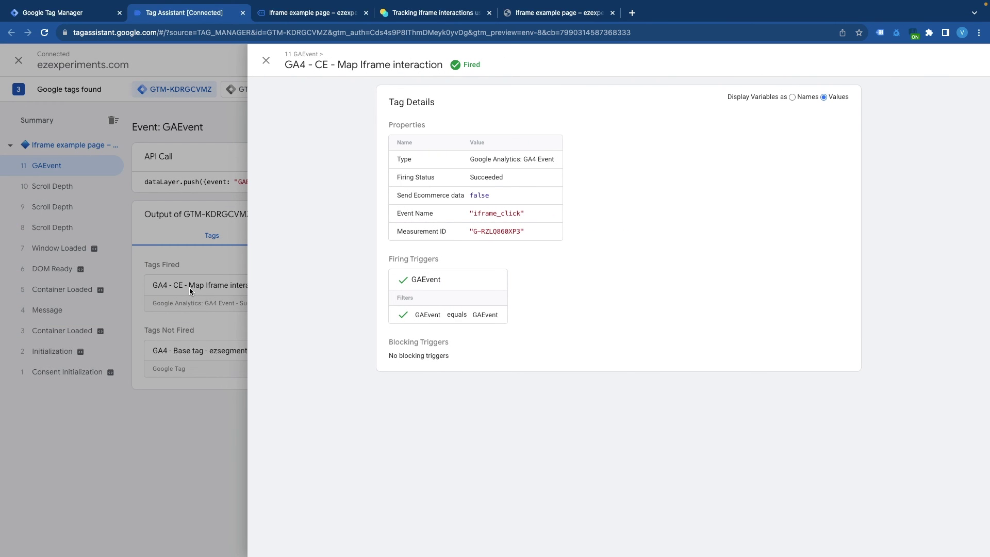
Reload the iframe example page, then close the tag details and view the reloaded page's summary.
{"action": "left_click", "coordinate": [336, 14]}
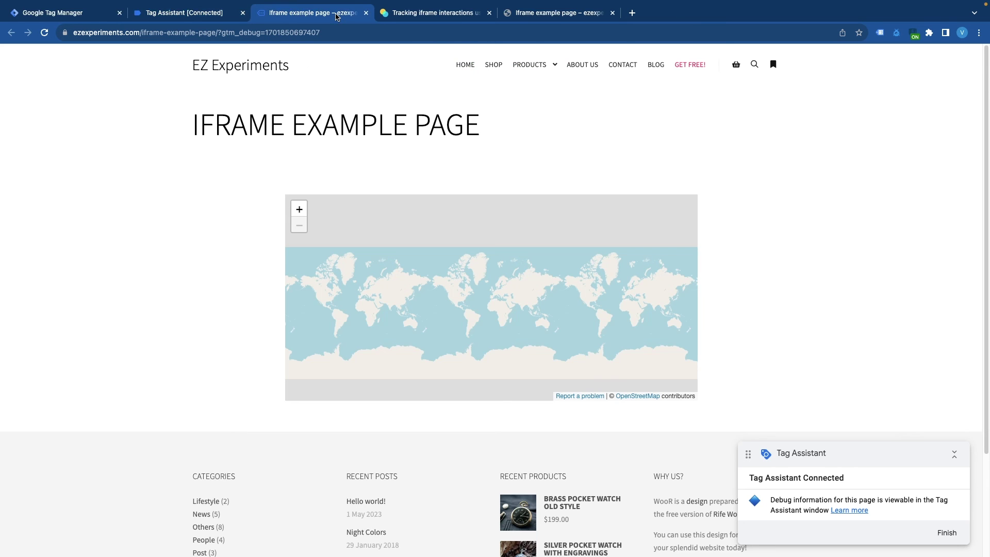
{"action": "left_click", "coordinate": [44, 32]}
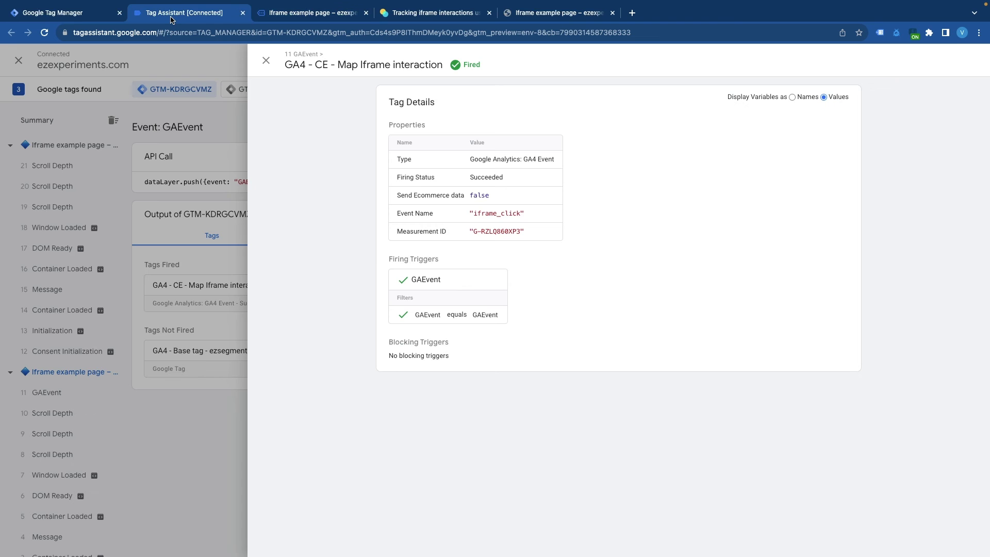
{"action": "left_click", "coordinate": [172, 17]}
{"action": "left_click", "coordinate": [266, 60]}
{"action": "left_click", "coordinate": [75, 151]}
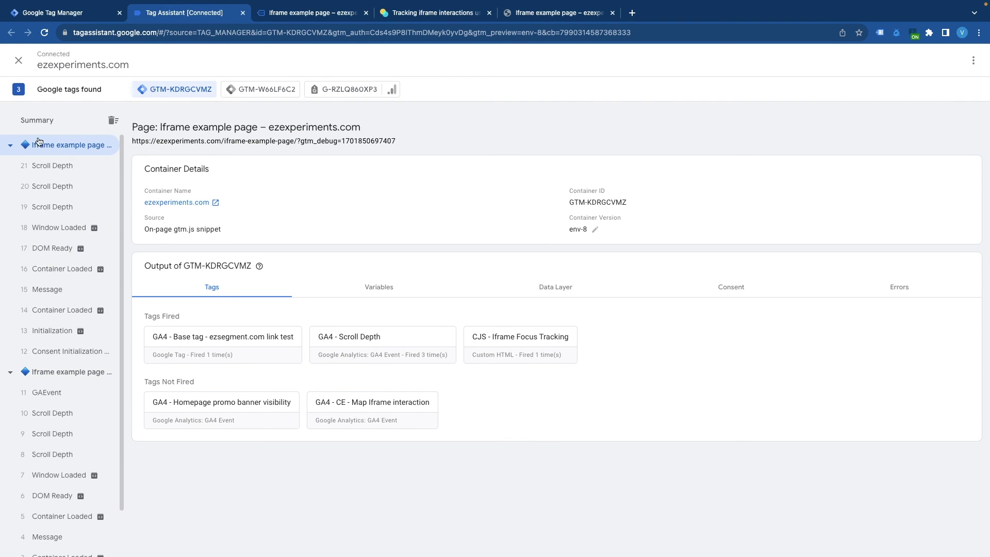
Drag and zoom the embedded map, then inspect GAEvent 22's API call and fired GA4 tag.
{"action": "left_click", "coordinate": [289, 16]}
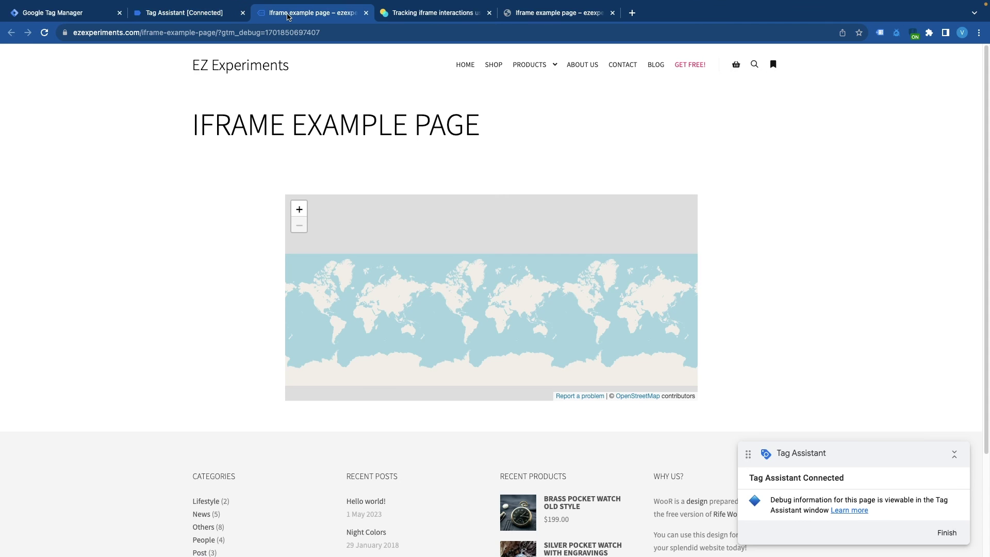
{"action": "mouse_move", "coordinate": [477, 313]}
{"action": "left_mouse_down"}
{"action": "mouse_move", "coordinate": [517, 267]}
{"action": "mouse_move", "coordinate": [477, 294]}
{"action": "left_mouse_up"}
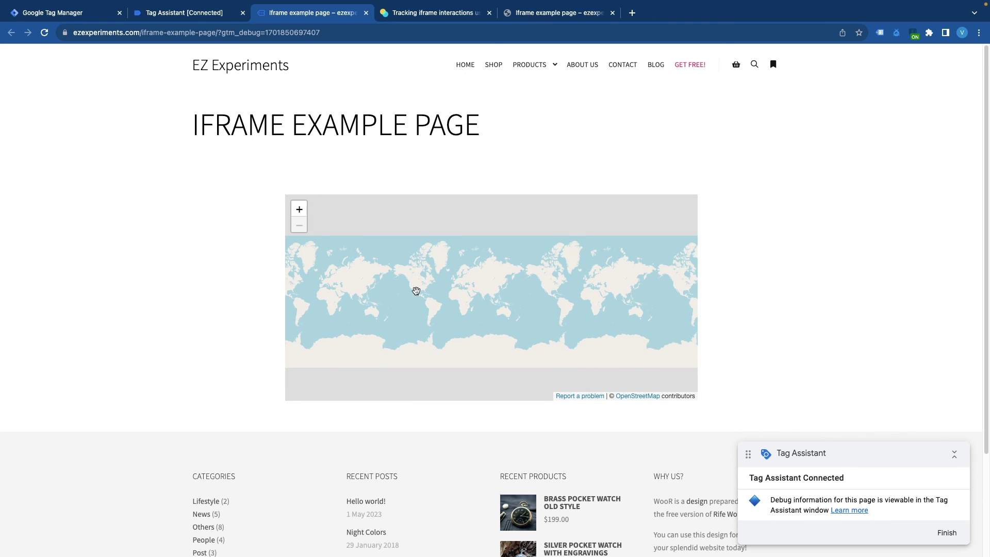
{"action": "left_click", "coordinate": [299, 208]}
{"action": "left_click", "coordinate": [198, 14]}
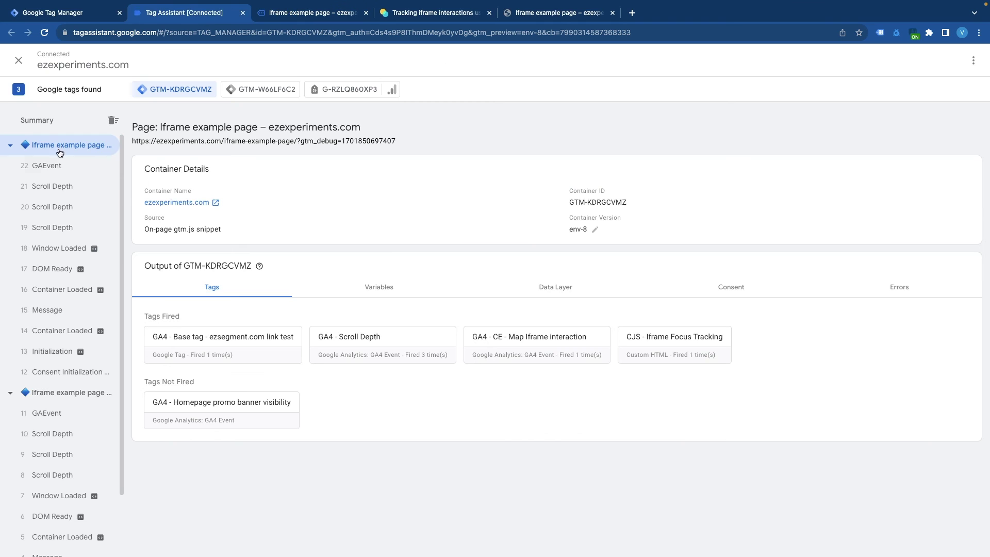
{"action": "left_click", "coordinate": [48, 172]}
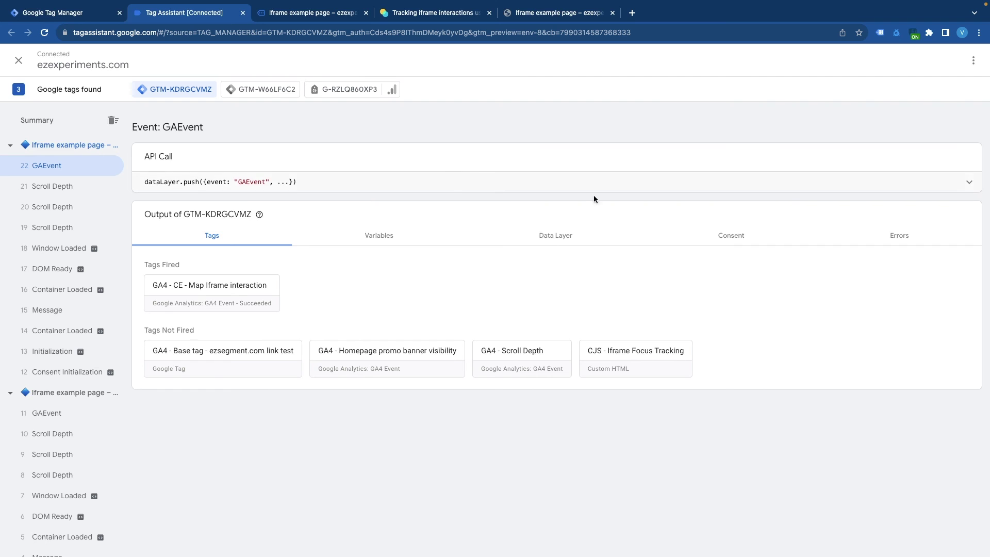
{"action": "left_click", "coordinate": [969, 182]}
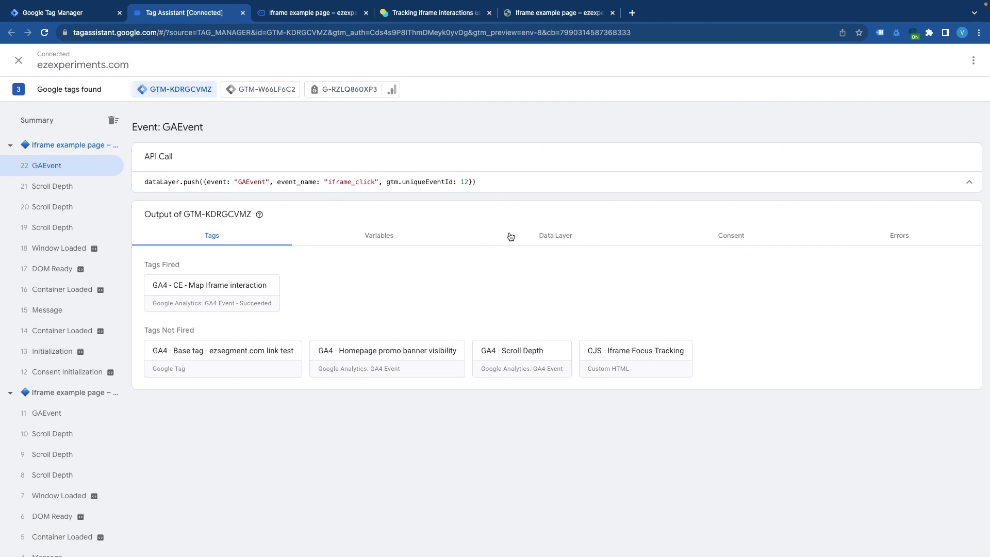
{"action": "left_click", "coordinate": [254, 285]}
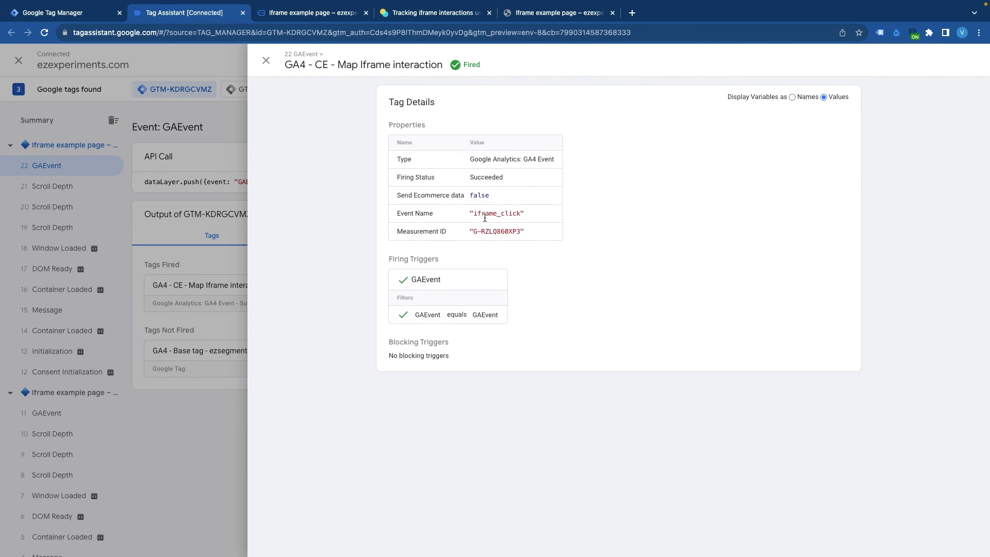